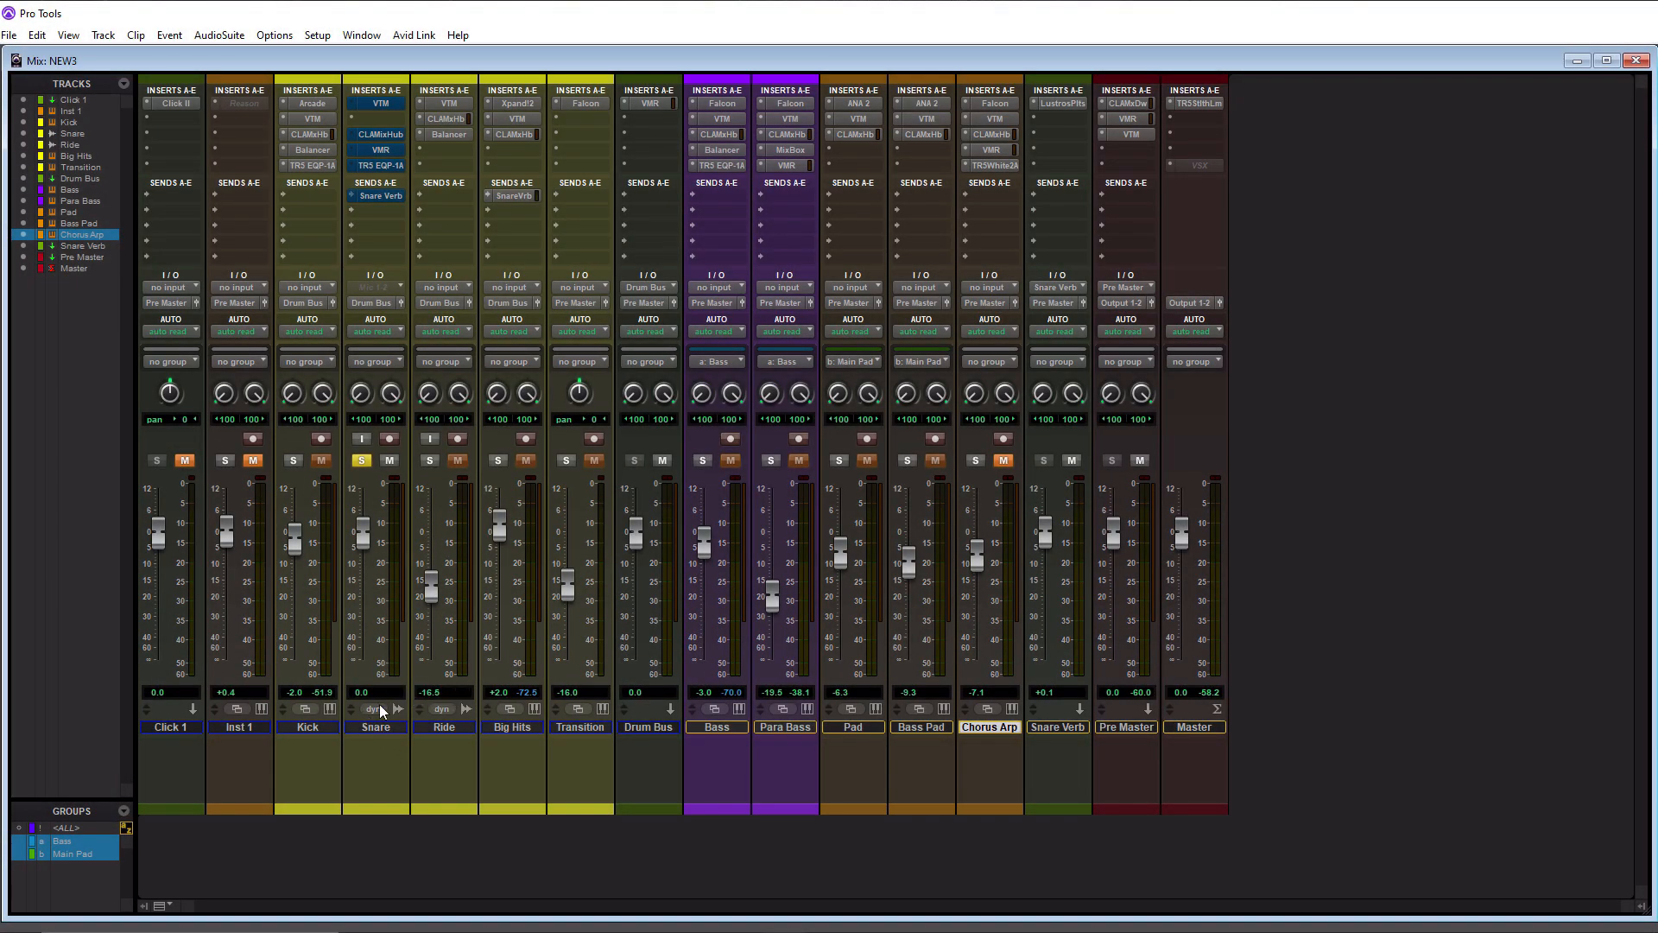
Set the mixer's track level meters to the Sample Peak type
right_click(391, 537)
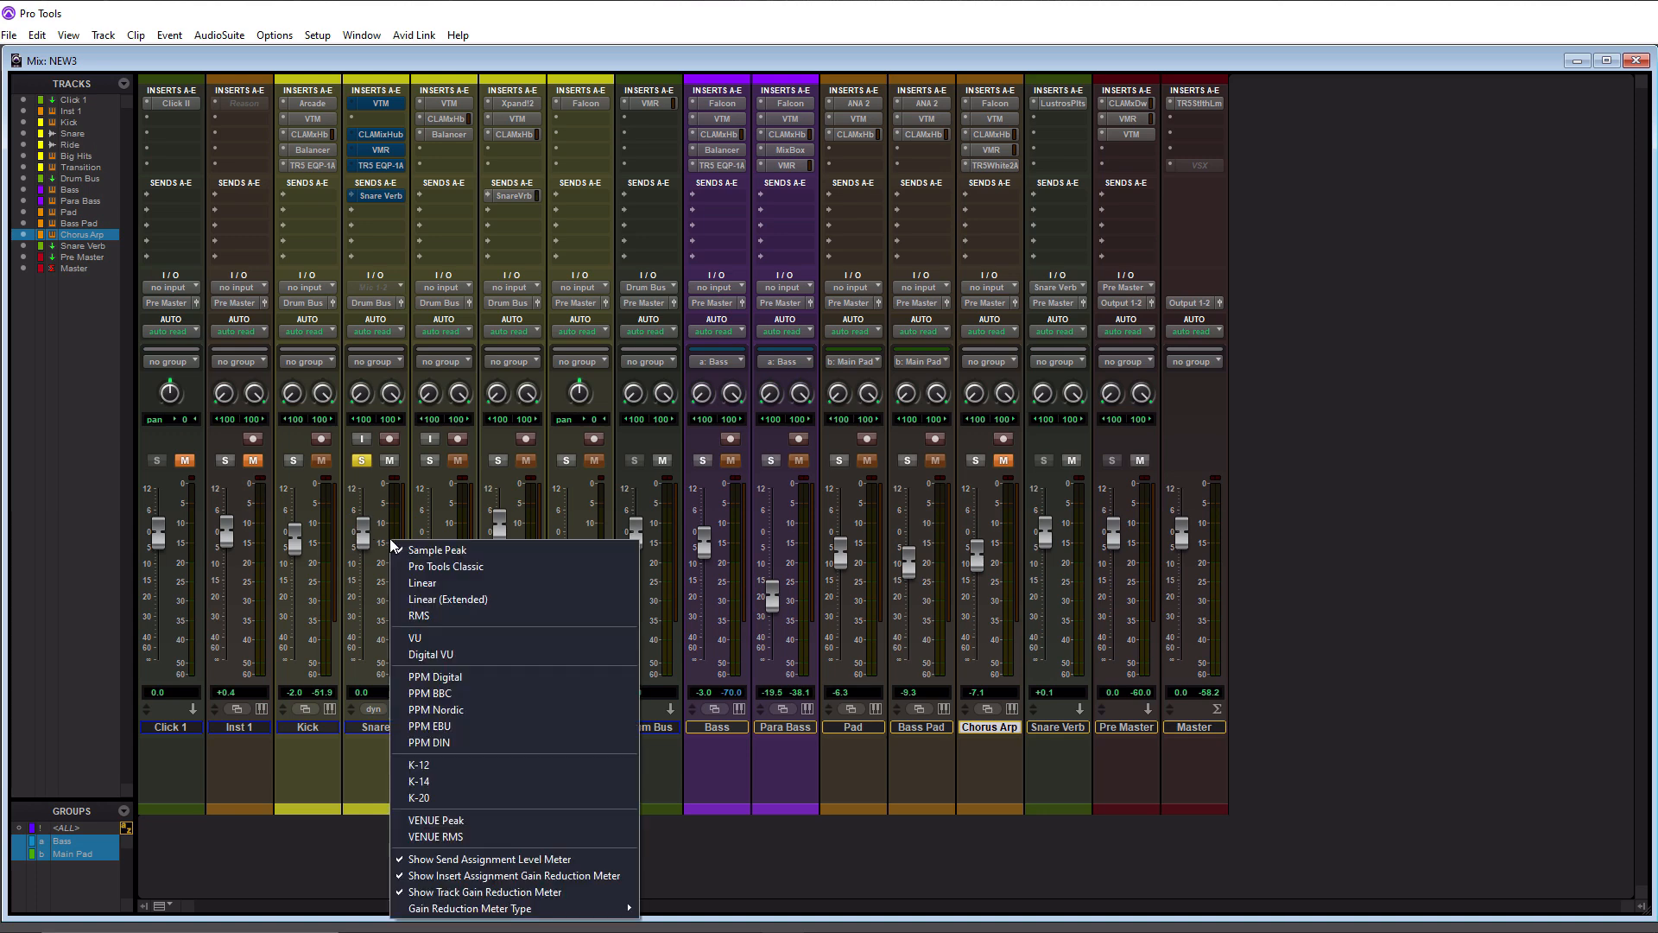
click(439, 551)
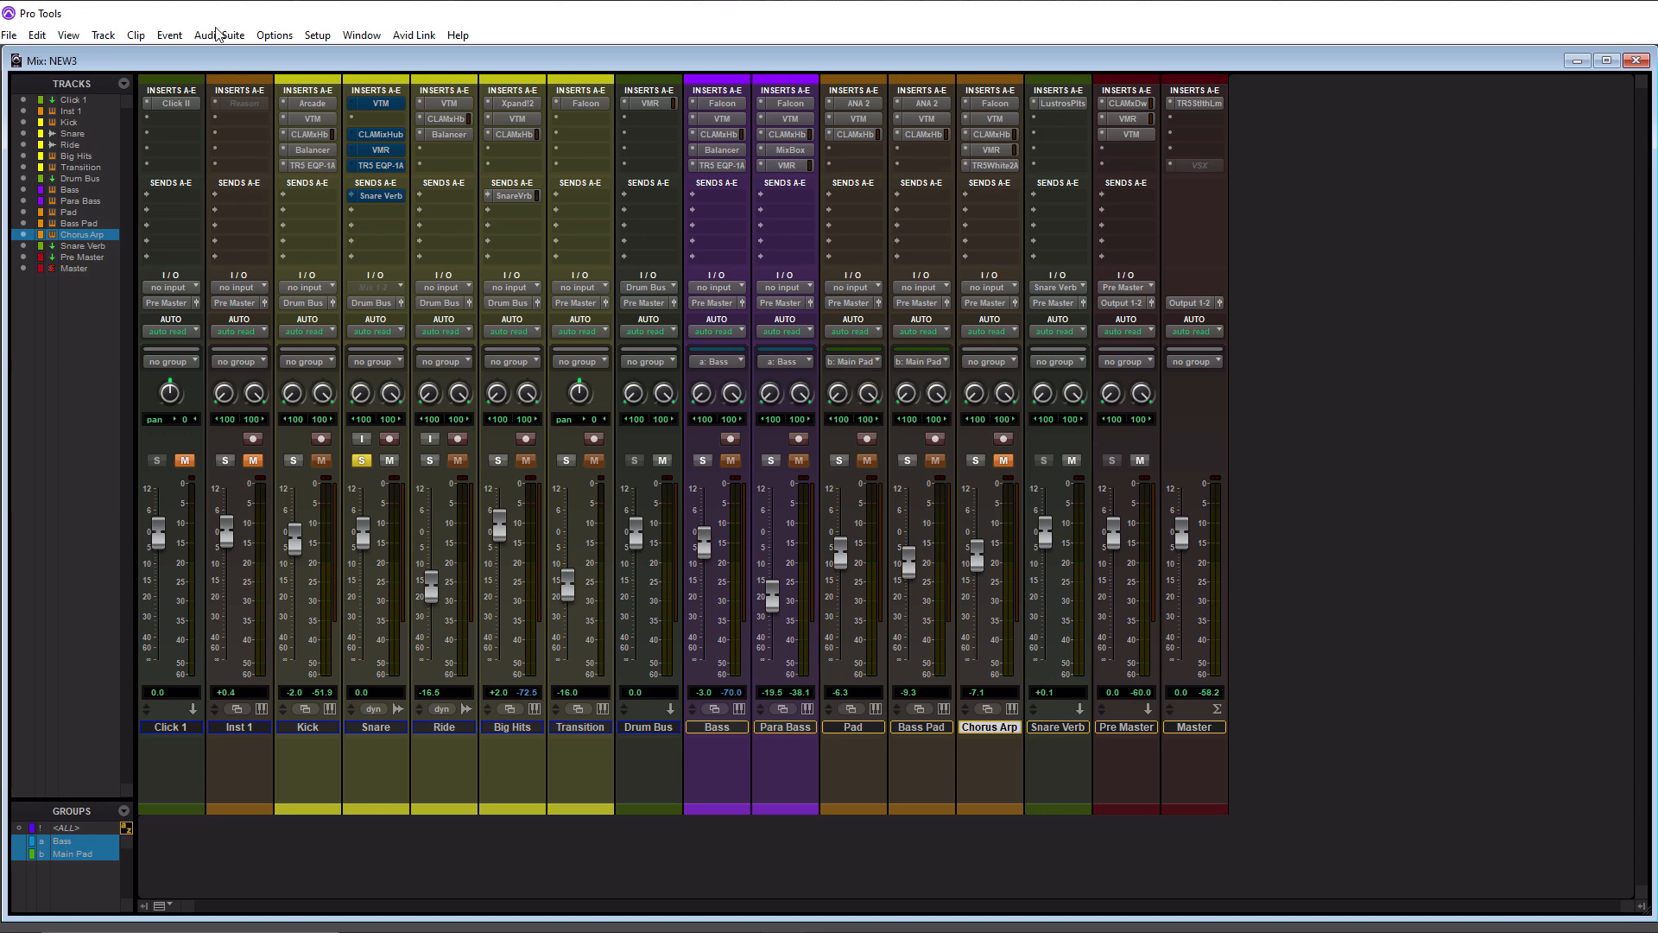
Place the Edit window beside the mixer and lower the Snare clip's gain to -14.8 dB during playback, stopping playback at the end
key(ctrl+equal)
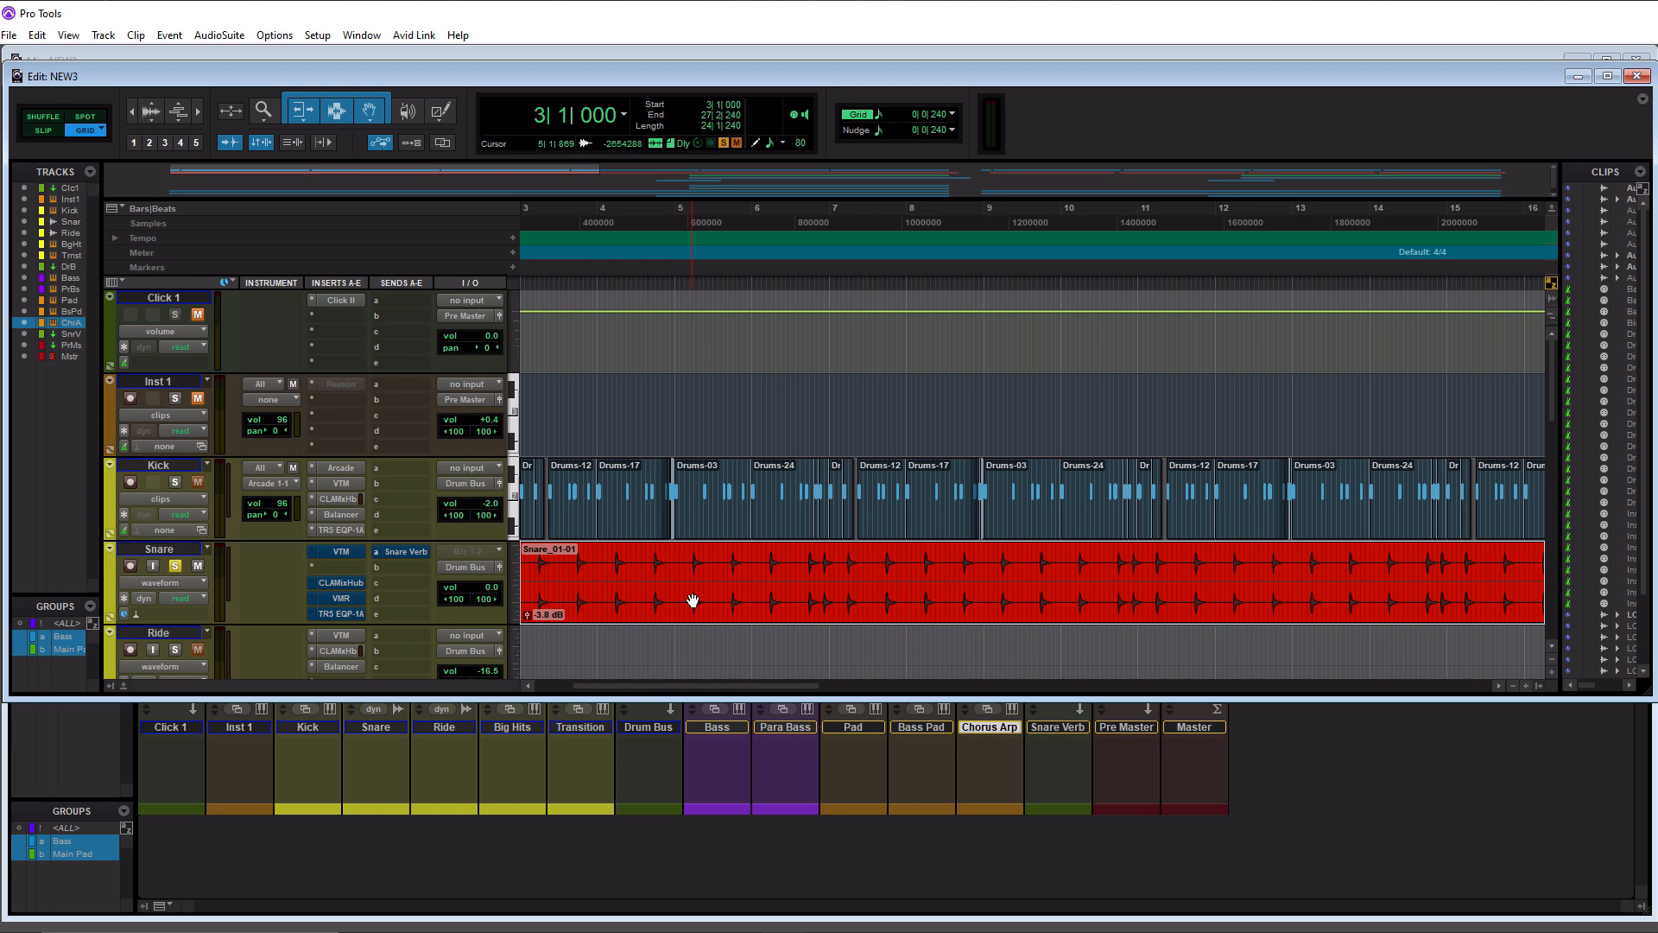
drag(315, 73, 944, 91)
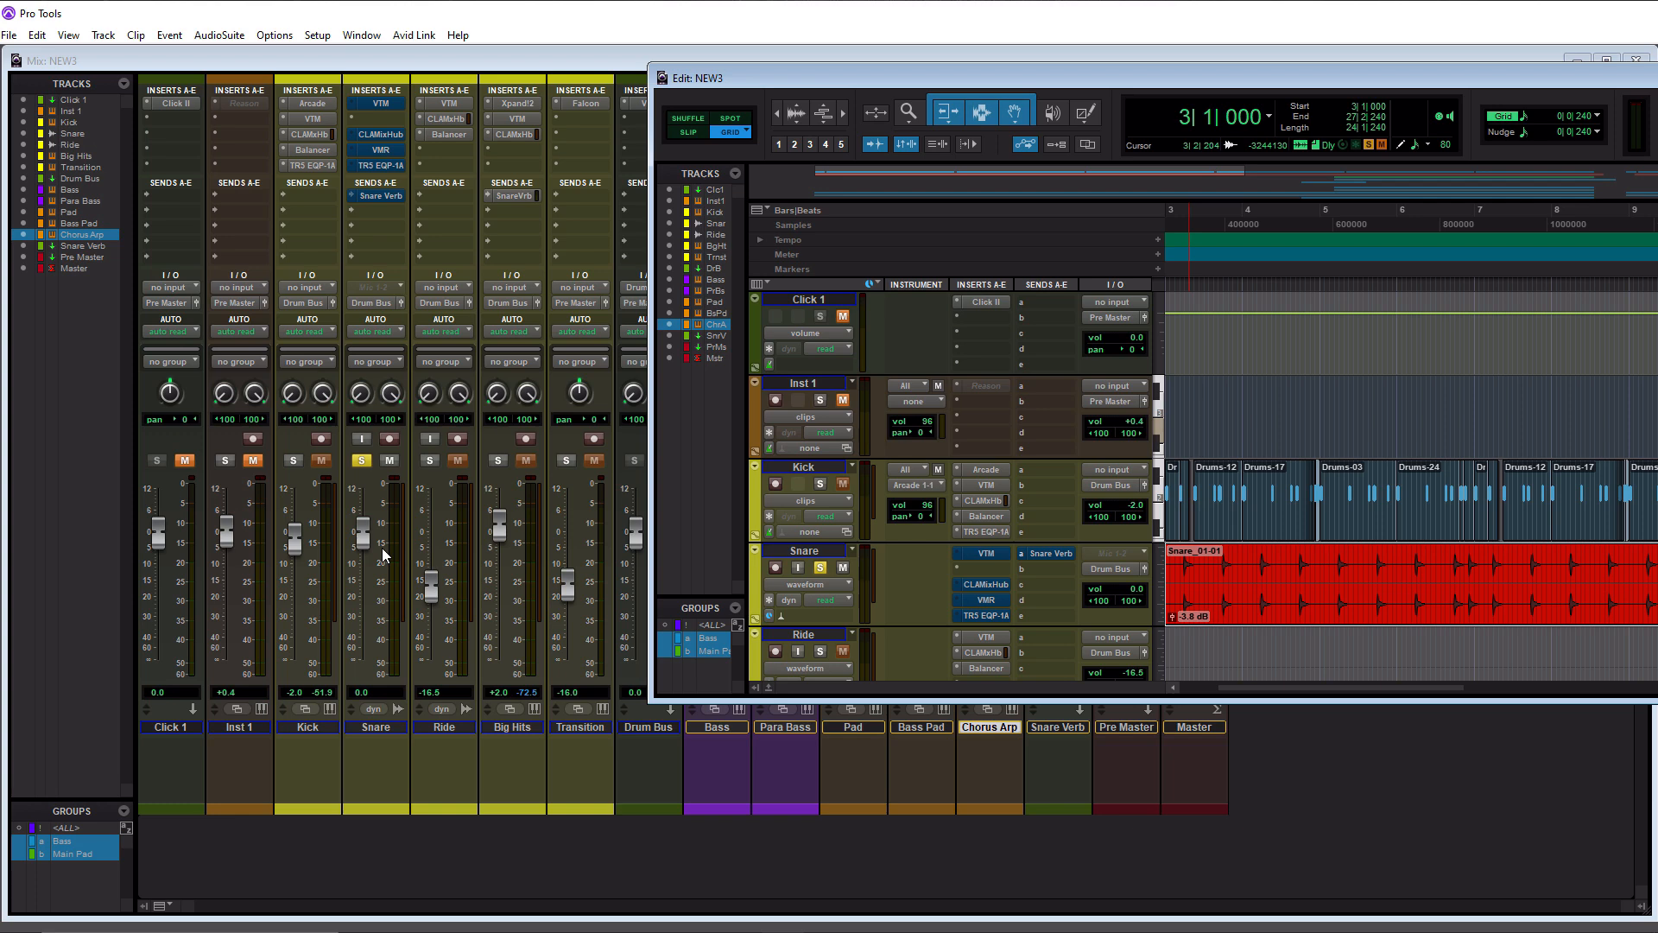
key(space)
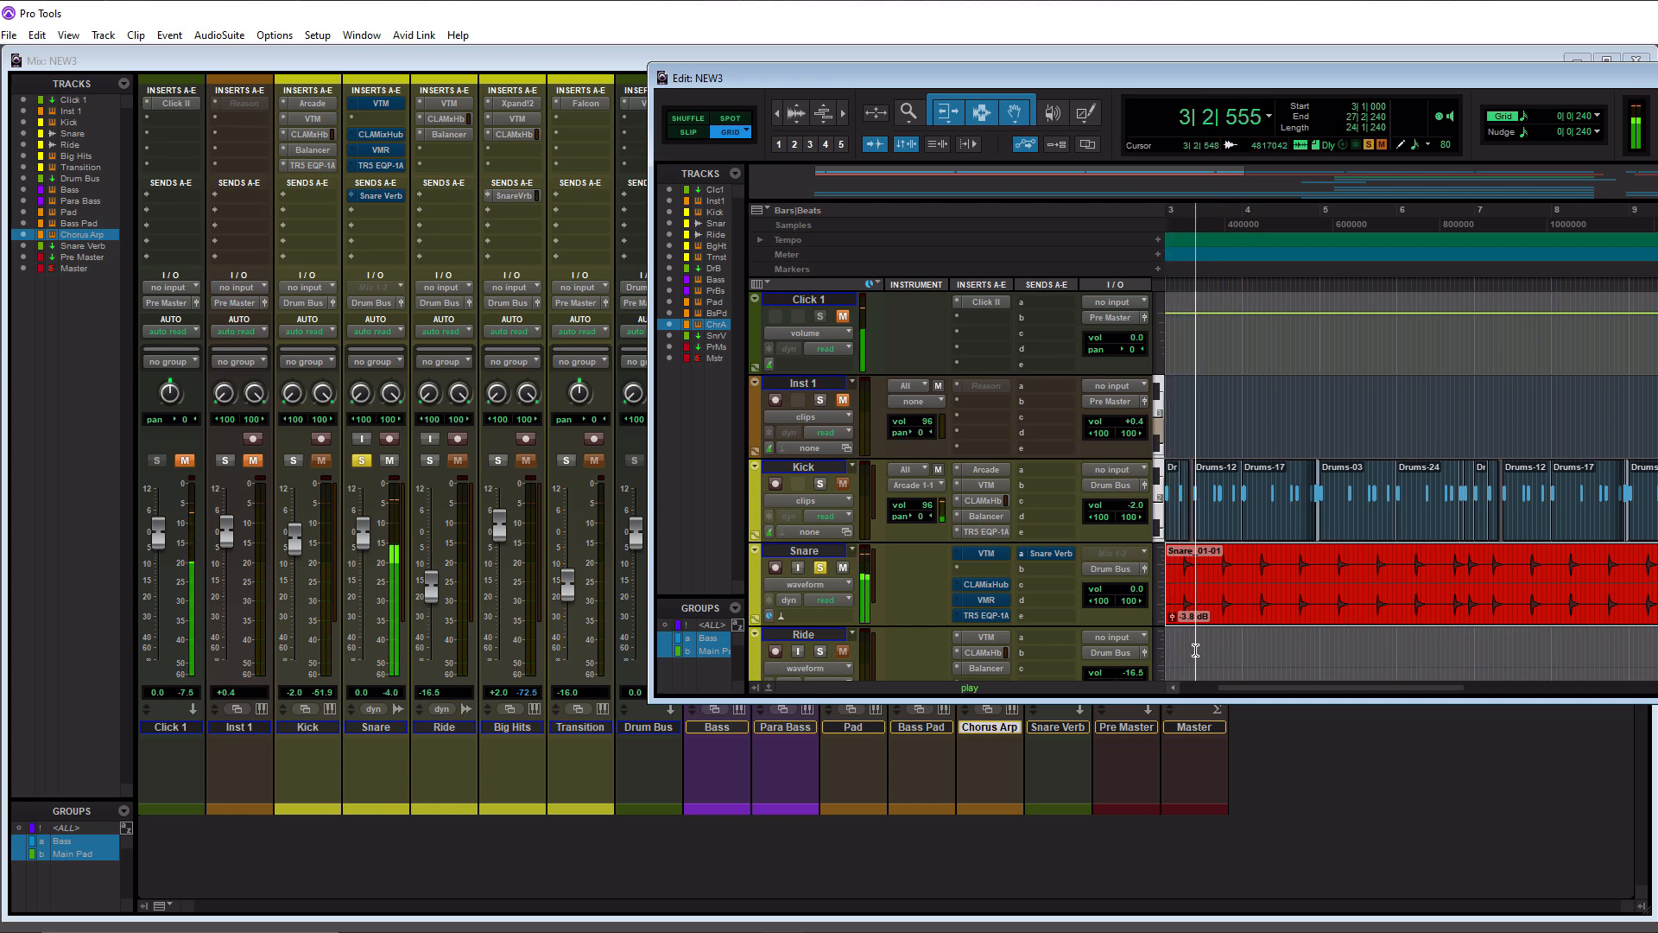
click(1172, 617)
drag(1175, 622, 1167, 785)
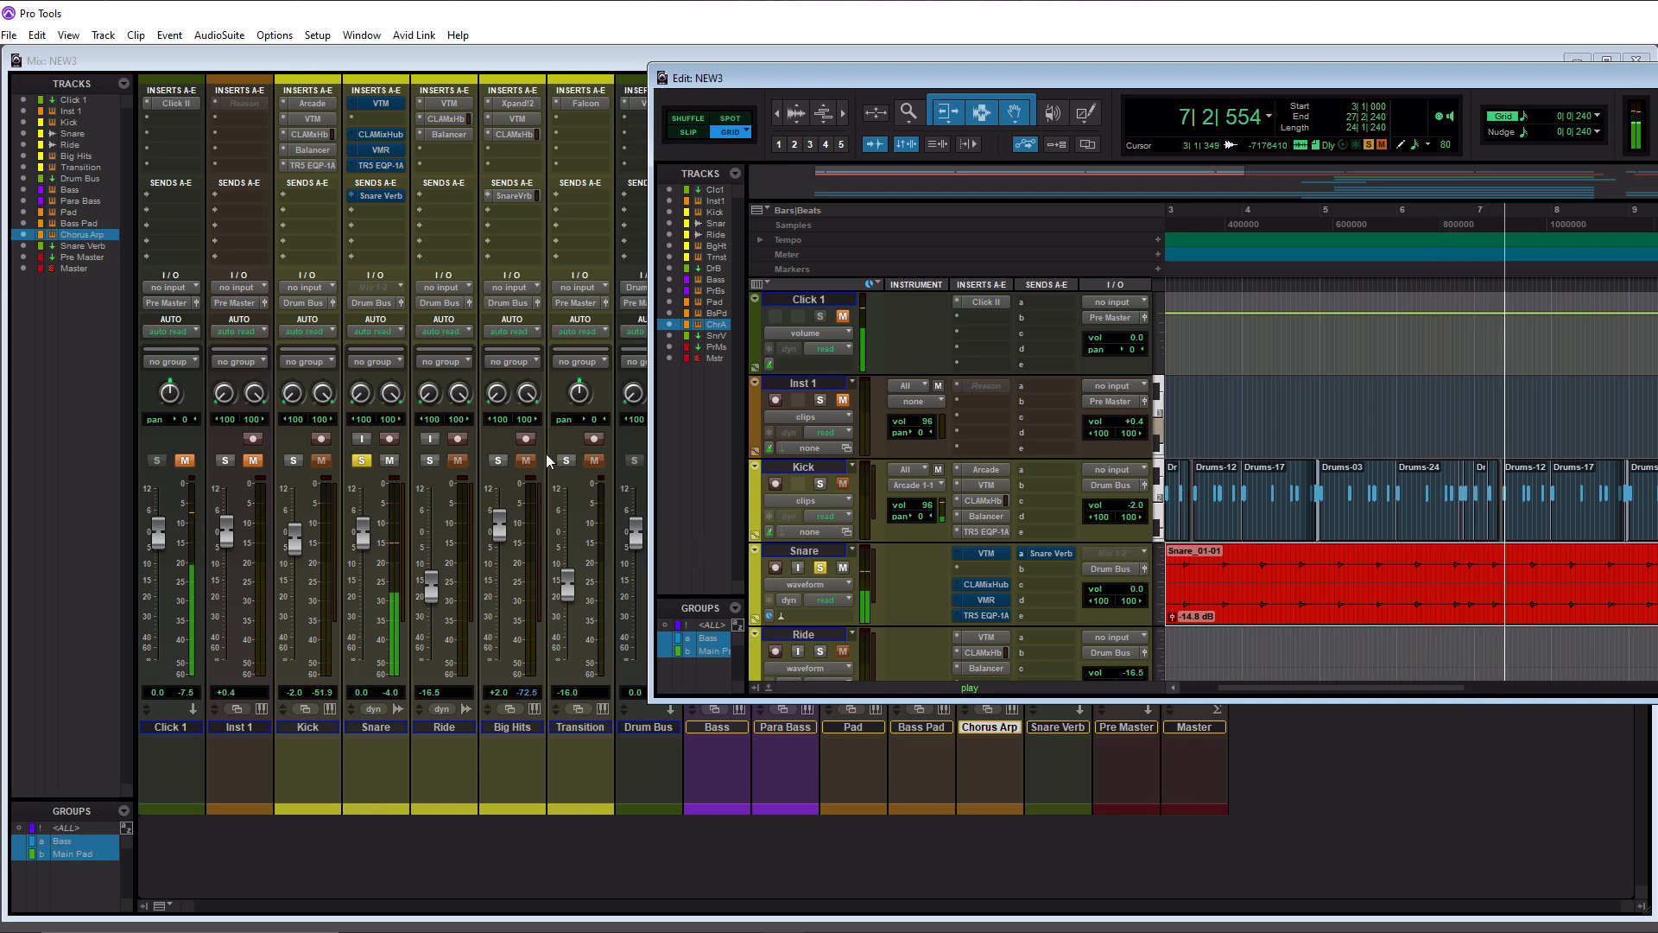
key(space)
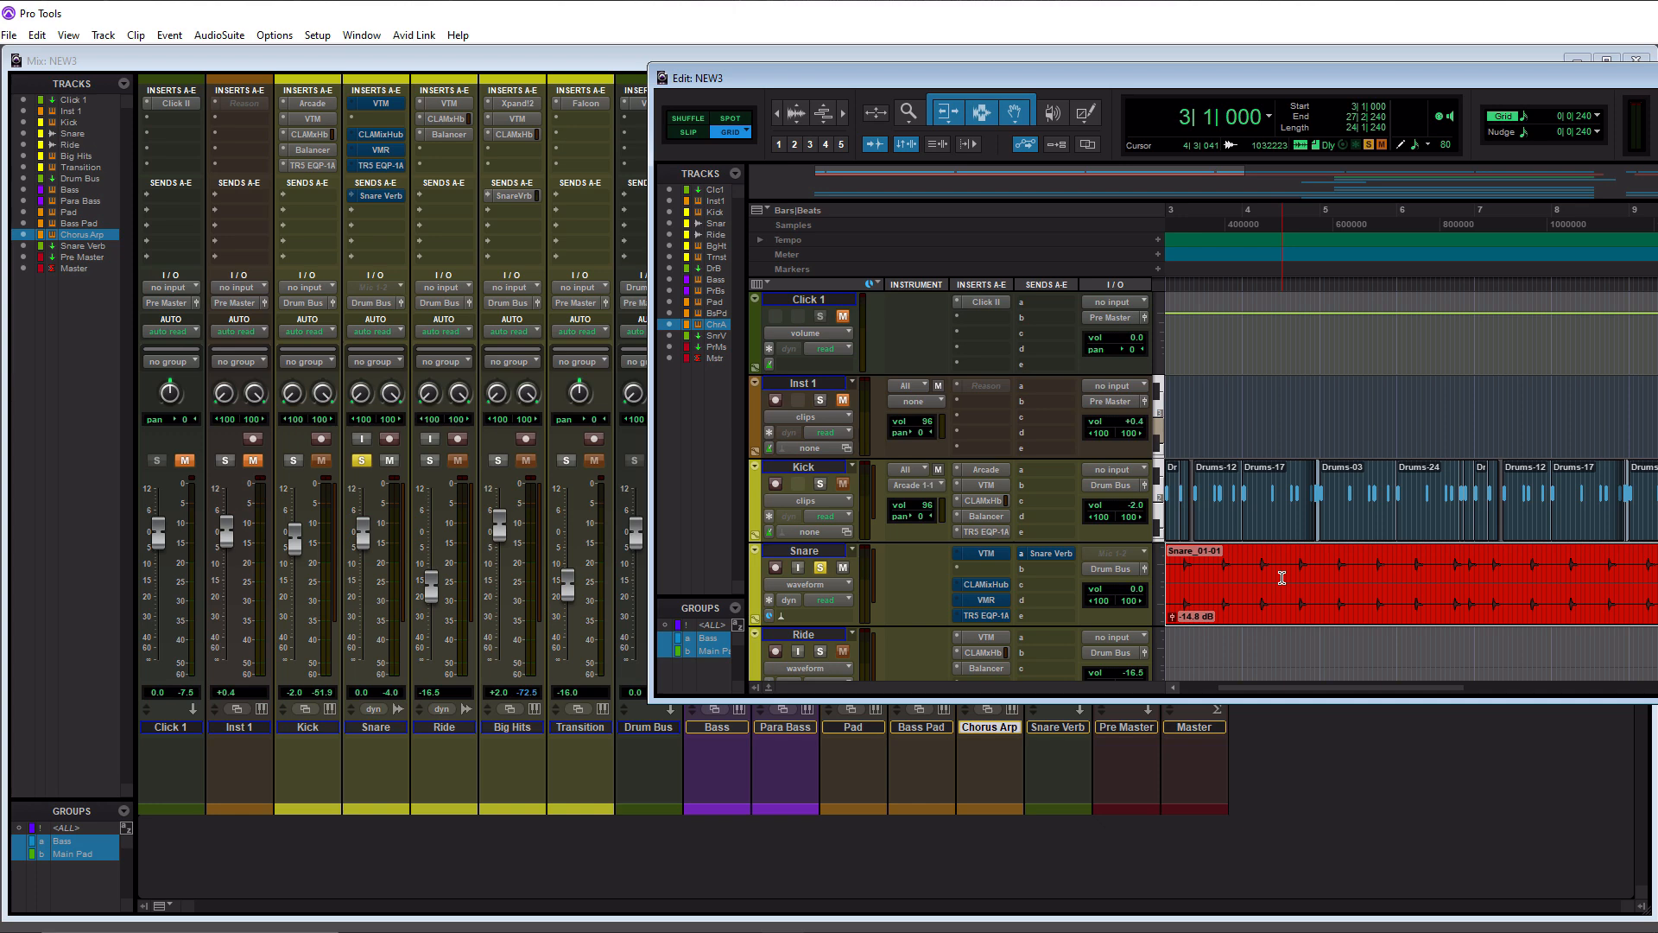
Take the VTM insert on the Snare track out of bypass and open its plug-in window clear of the Snare channel
right_click(362, 105)
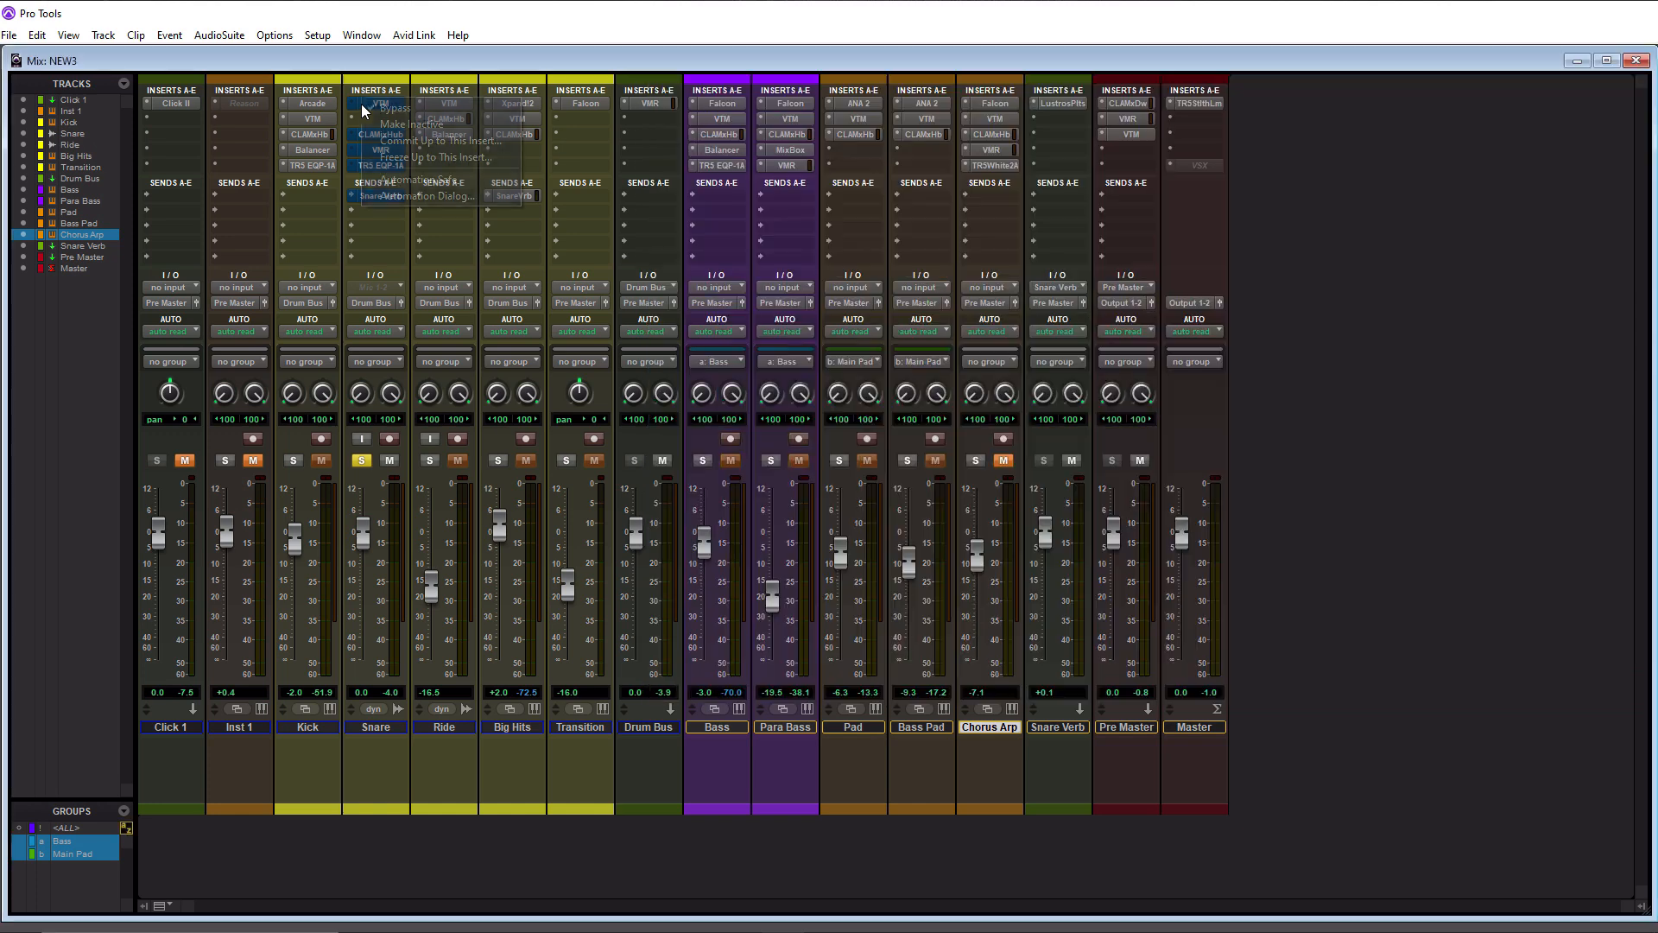
click(385, 109)
click(369, 102)
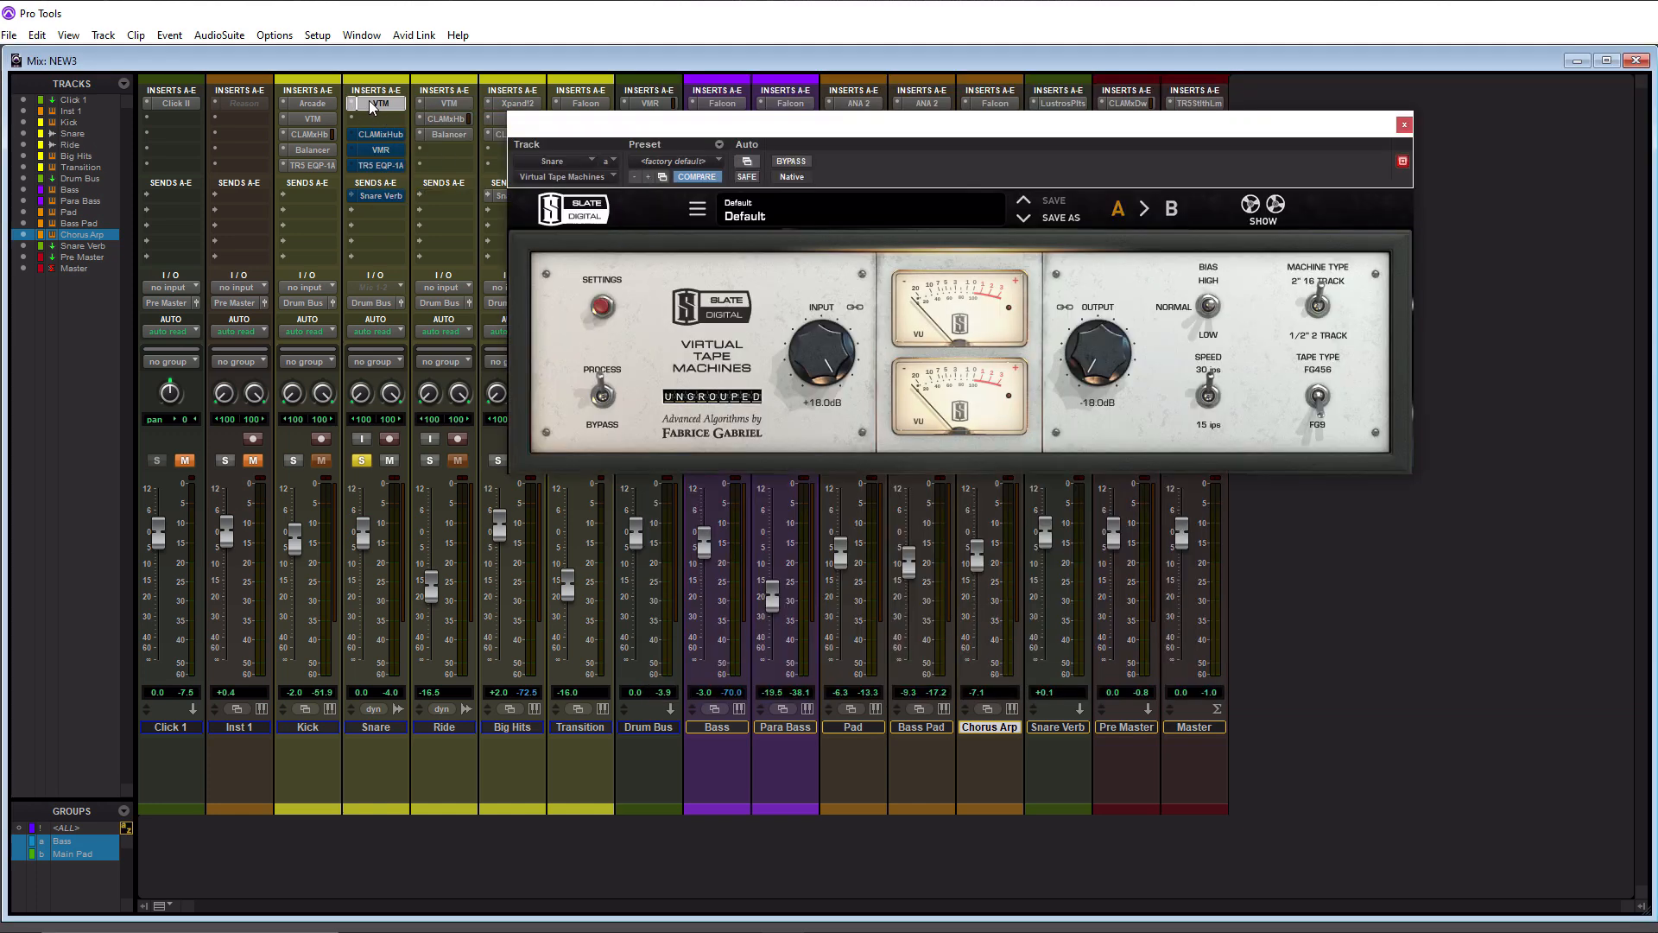
drag(852, 126, 470, 83)
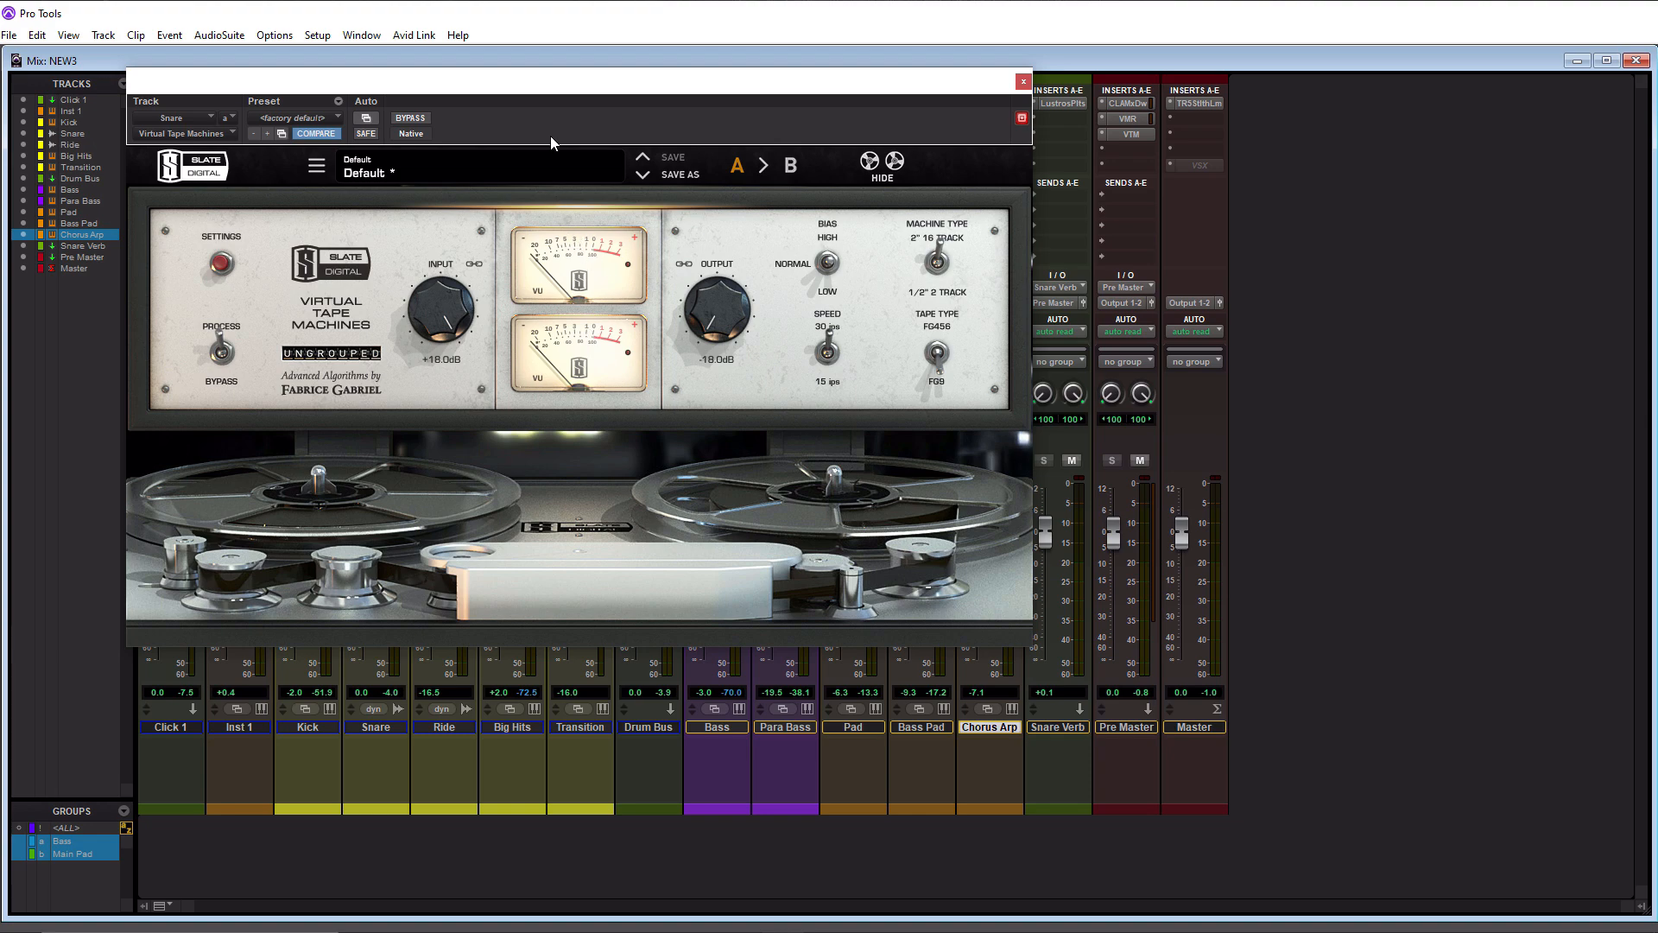
drag(528, 90, 1004, 60)
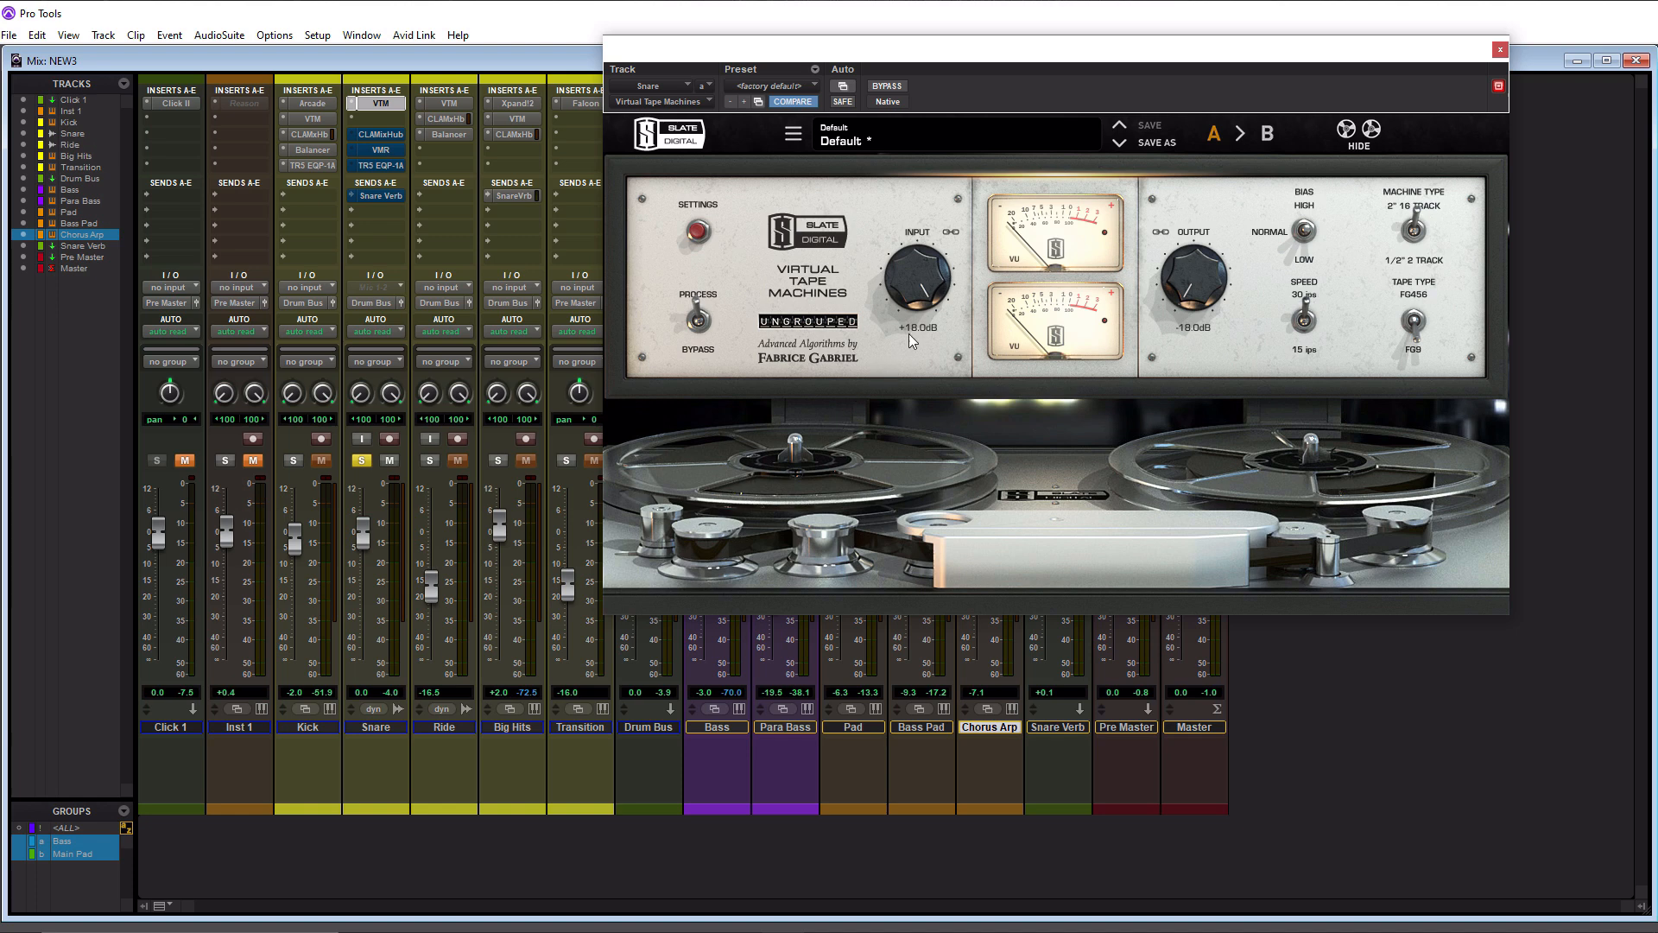
Reset the input of the Snare track's Virtual Tape Machines plug-in and bring it to +17.4 dB
alt+click(917, 292)
drag(912, 284, 911, 162)
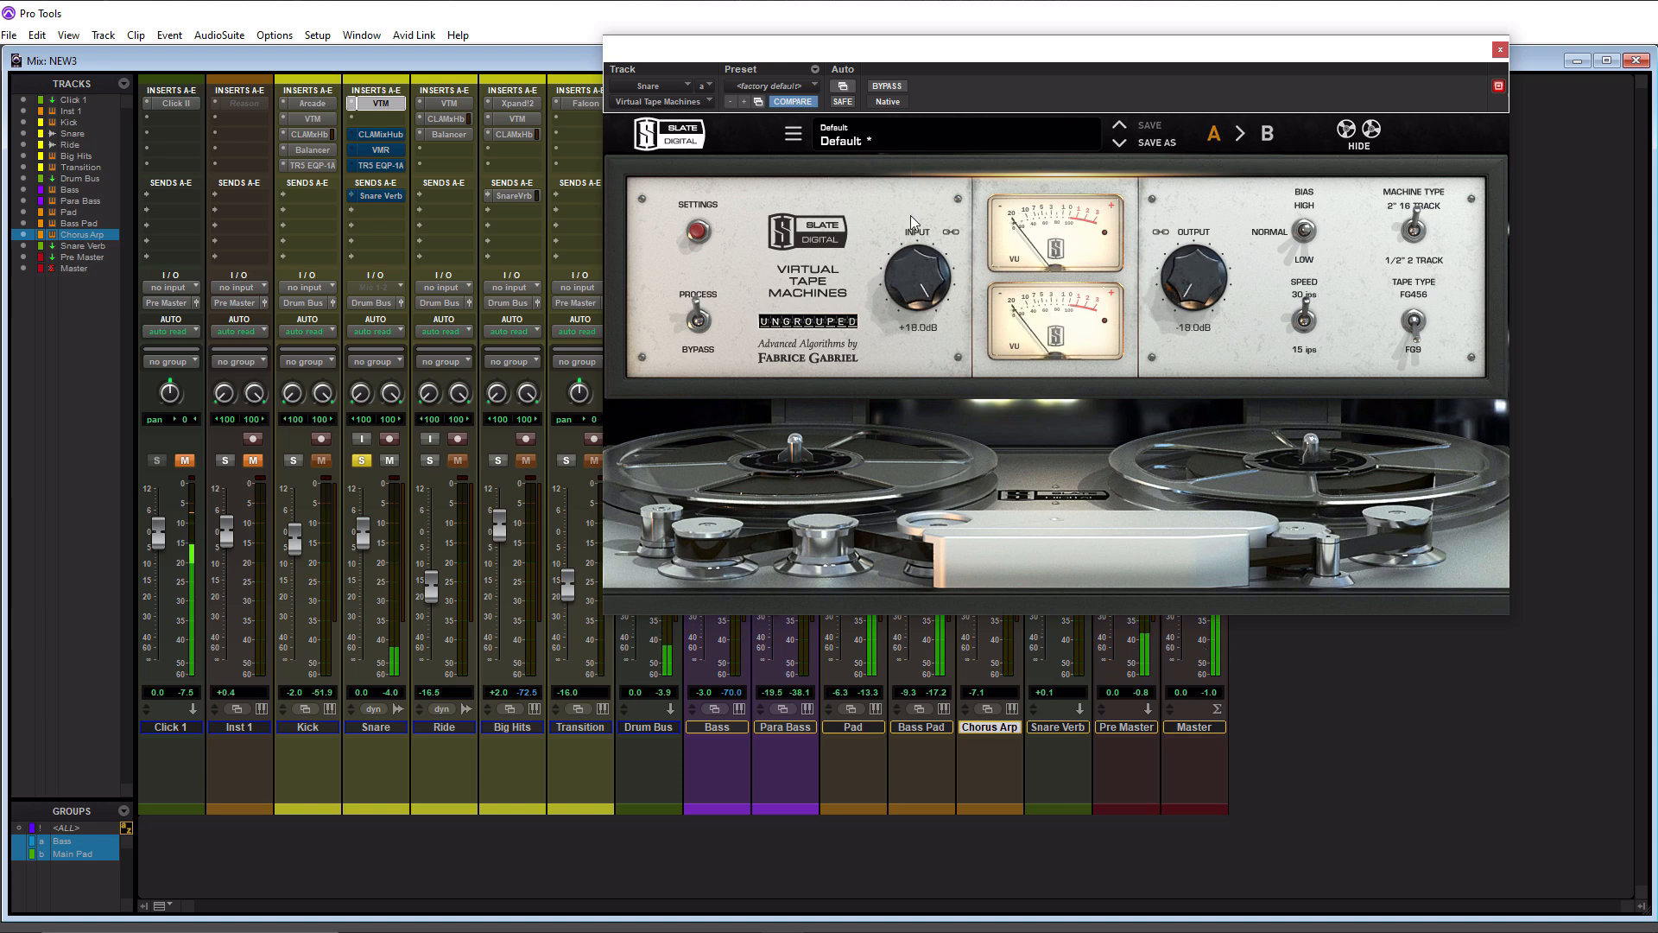
drag(915, 267, 914, 272)
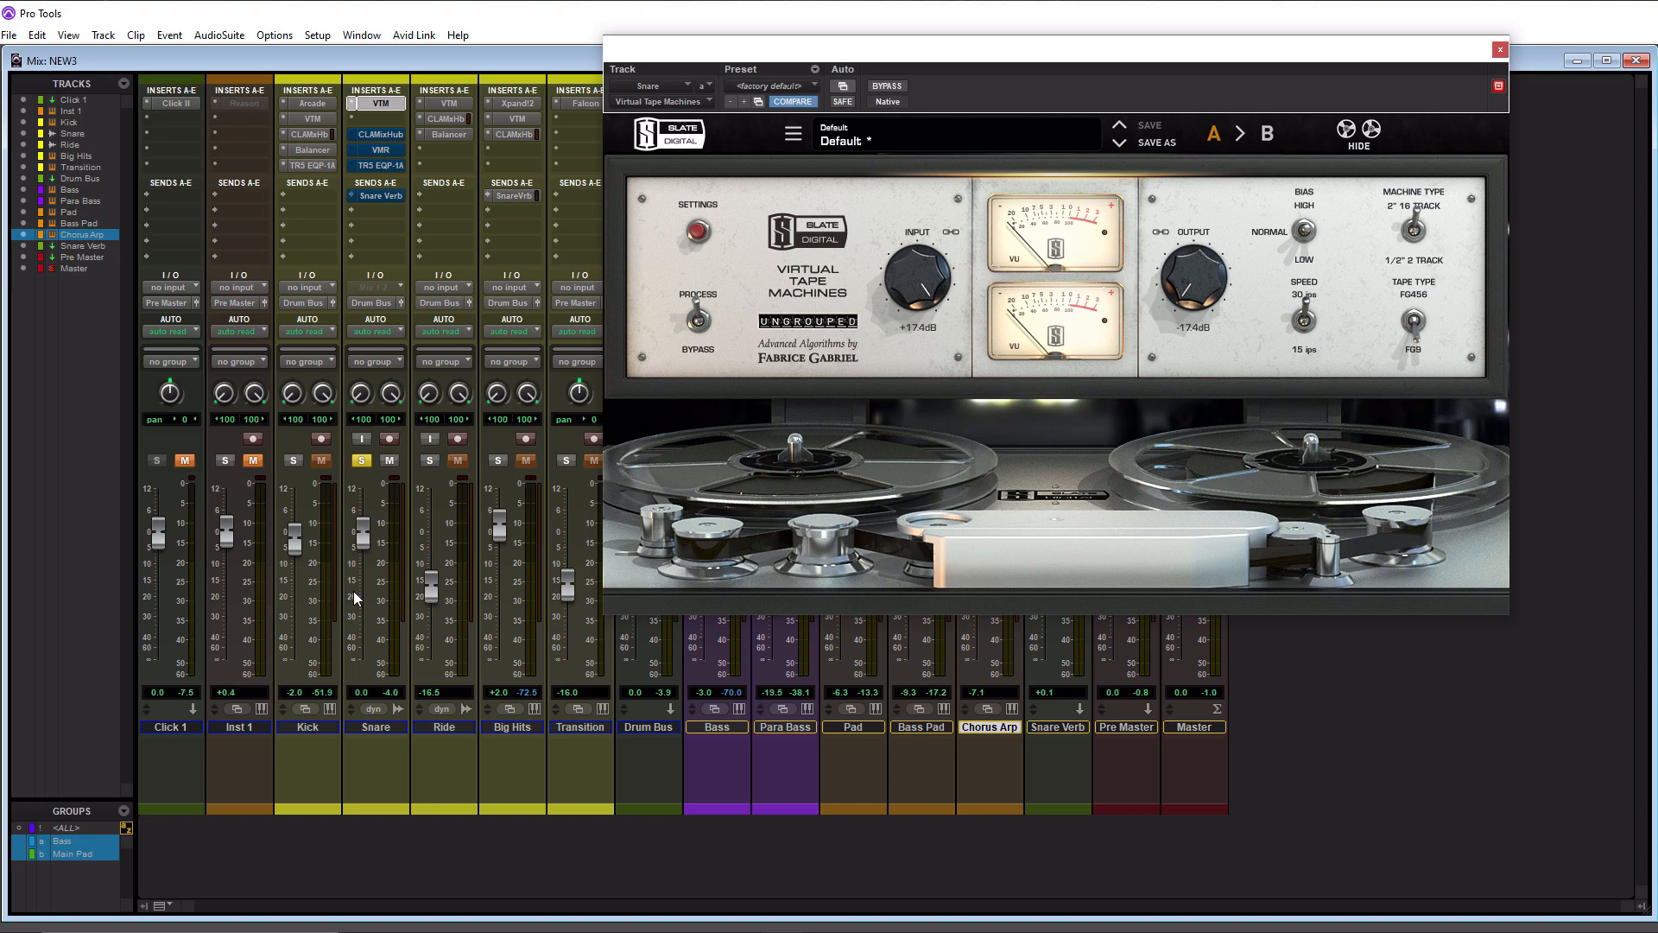
Open the CLA MixDown plug-in on the Pre Master track to look at its VU meters, and close it
drag(978, 49, 330, 69)
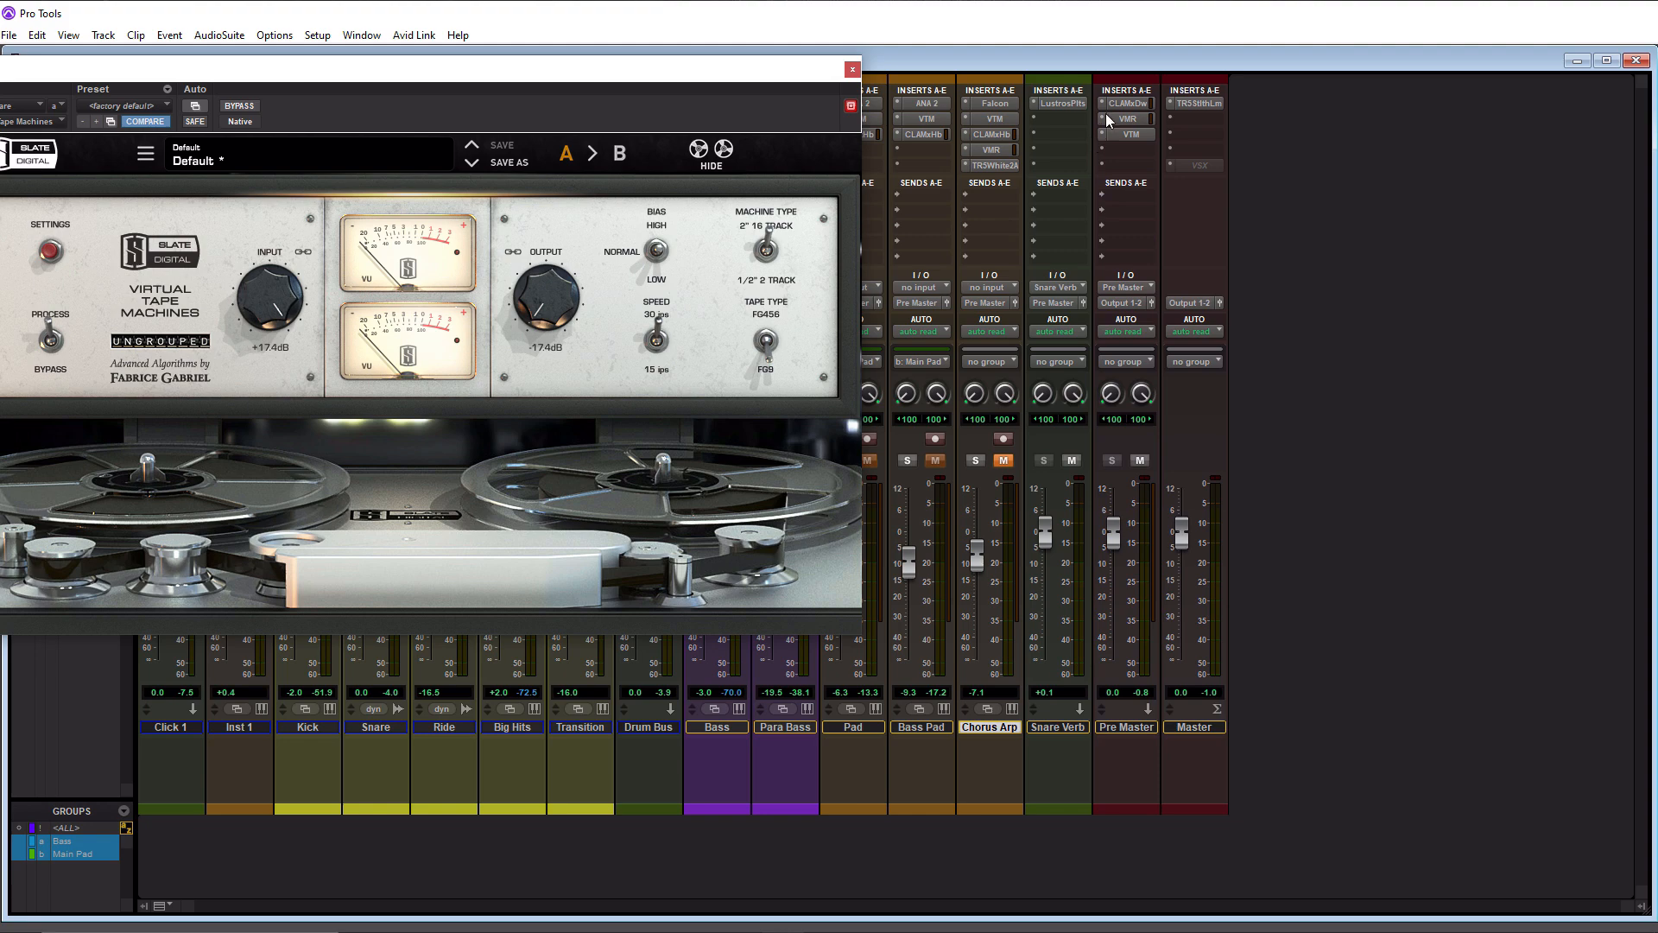
click(1134, 110)
drag(301, 64, 618, 125)
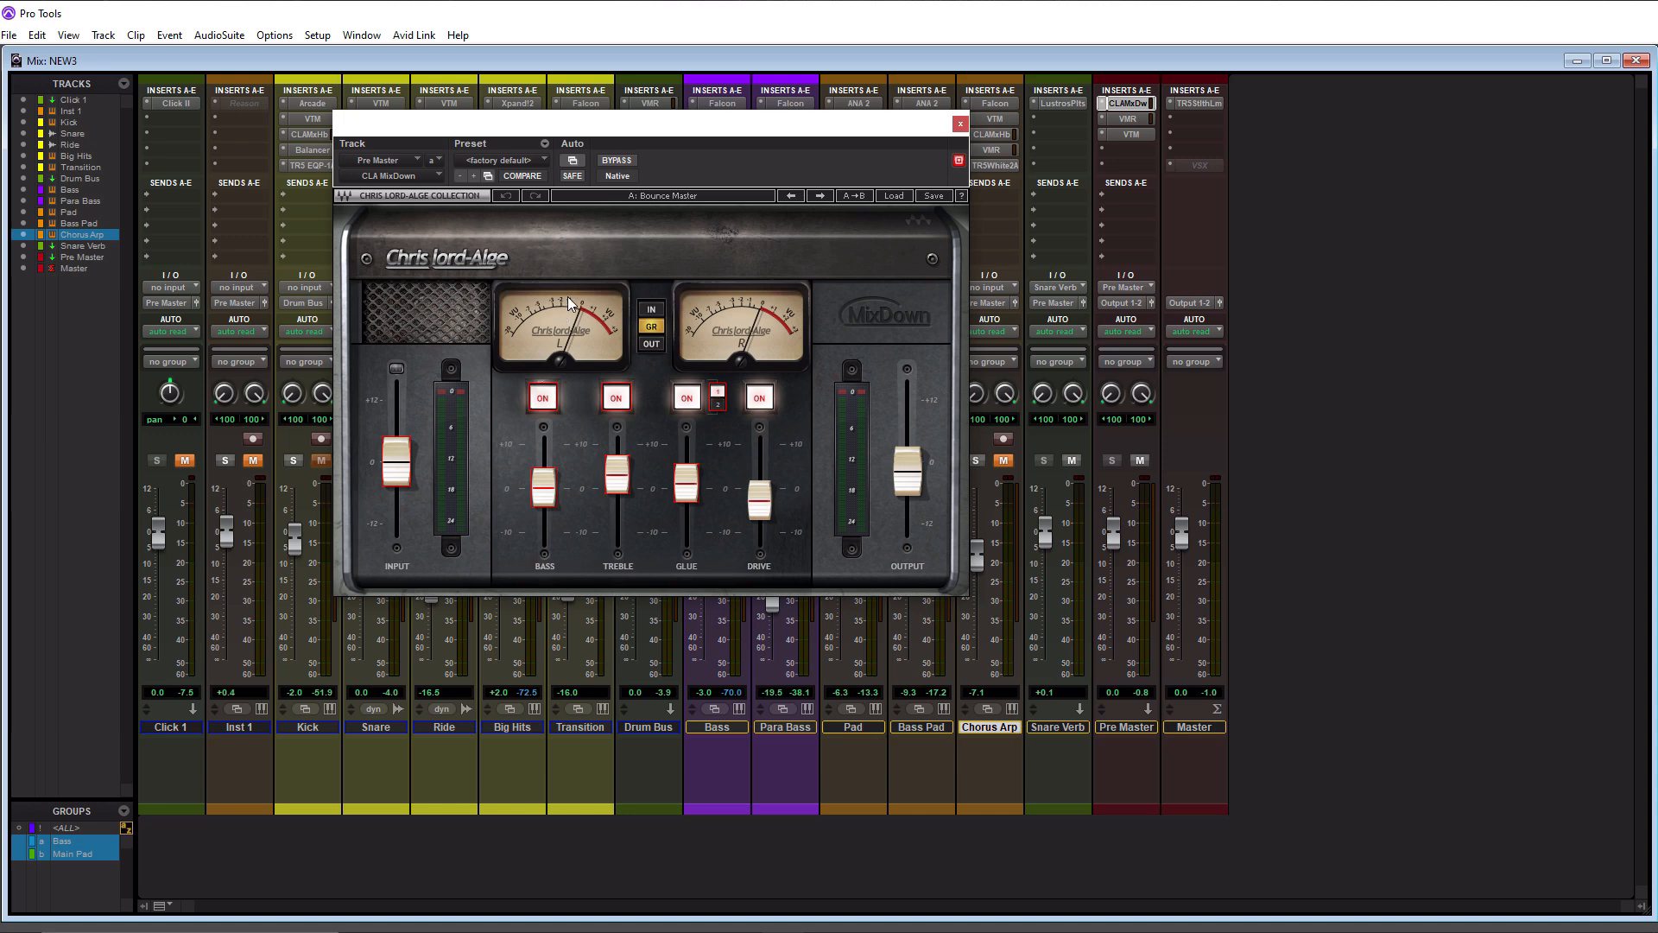
click(959, 124)
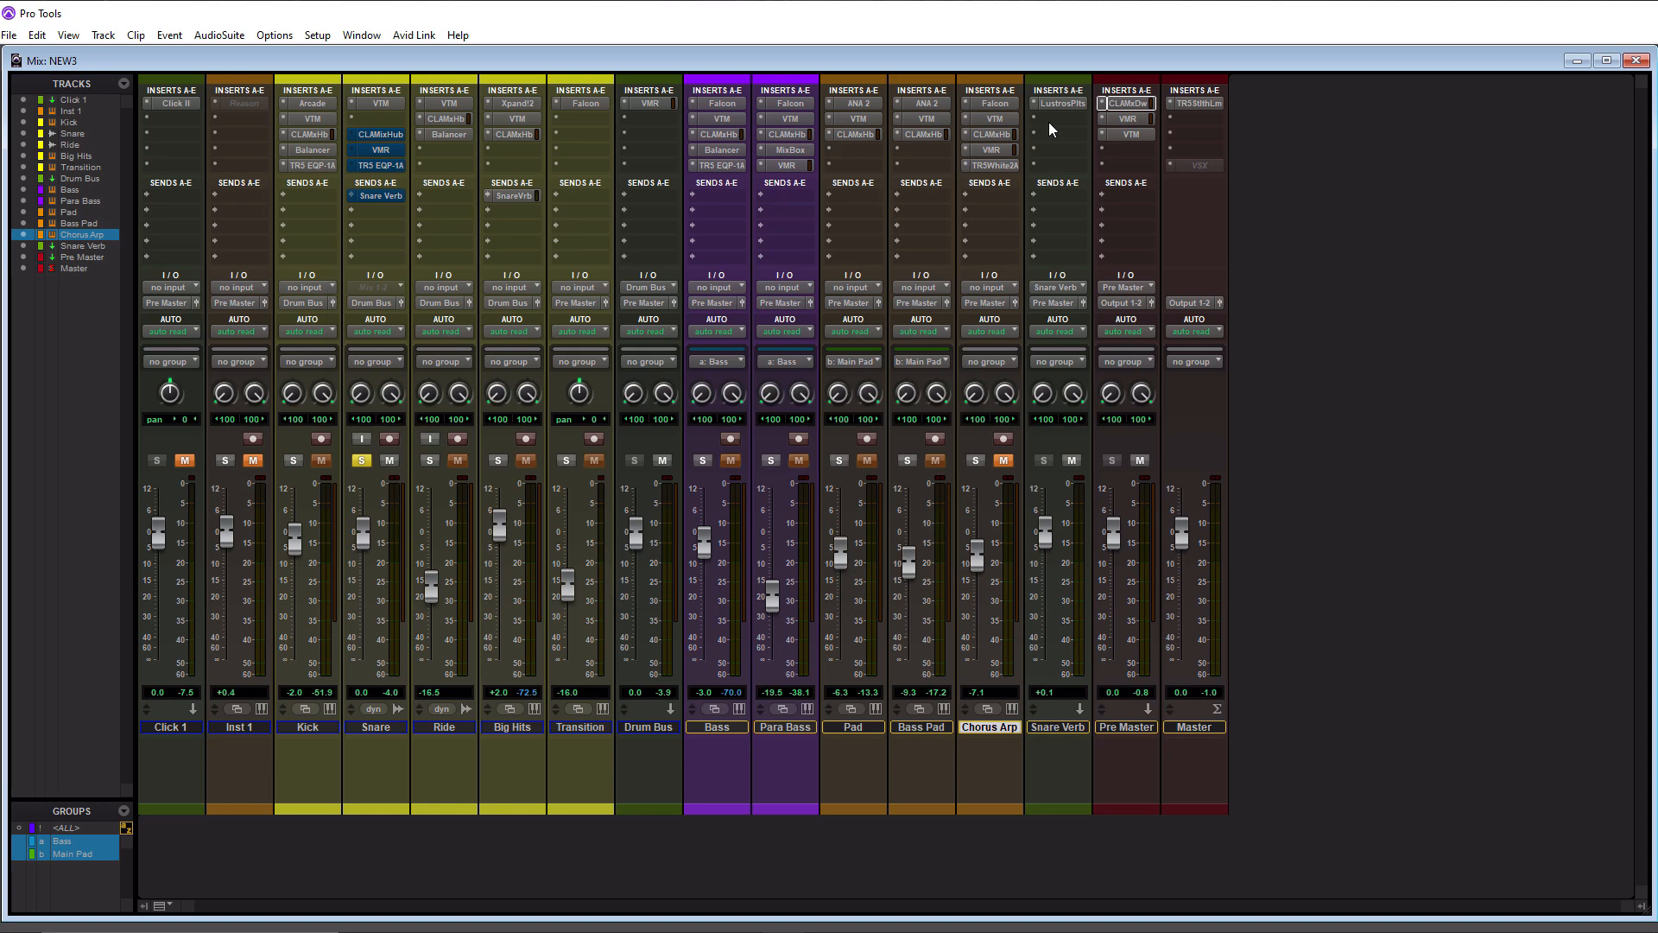
Open the Virtual Tape Machines plug-in on the Pre Master track and examine its VU meters alongside the channel's peak meter
click(1130, 135)
drag(698, 138, 642, 115)
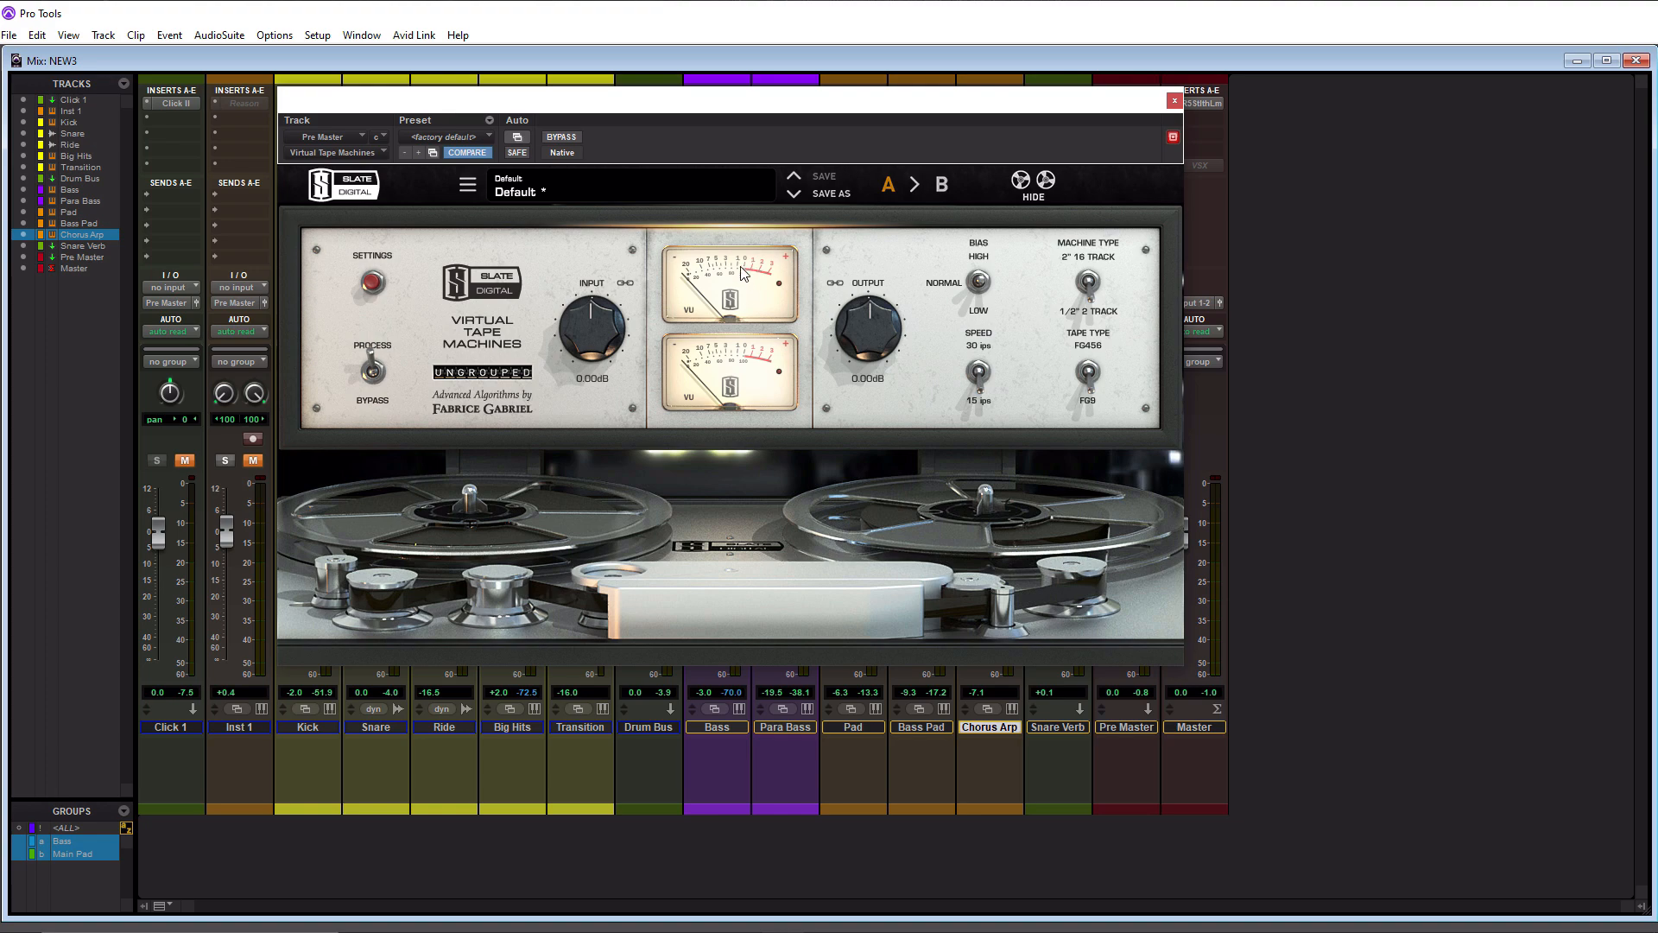
drag(798, 110, 631, 65)
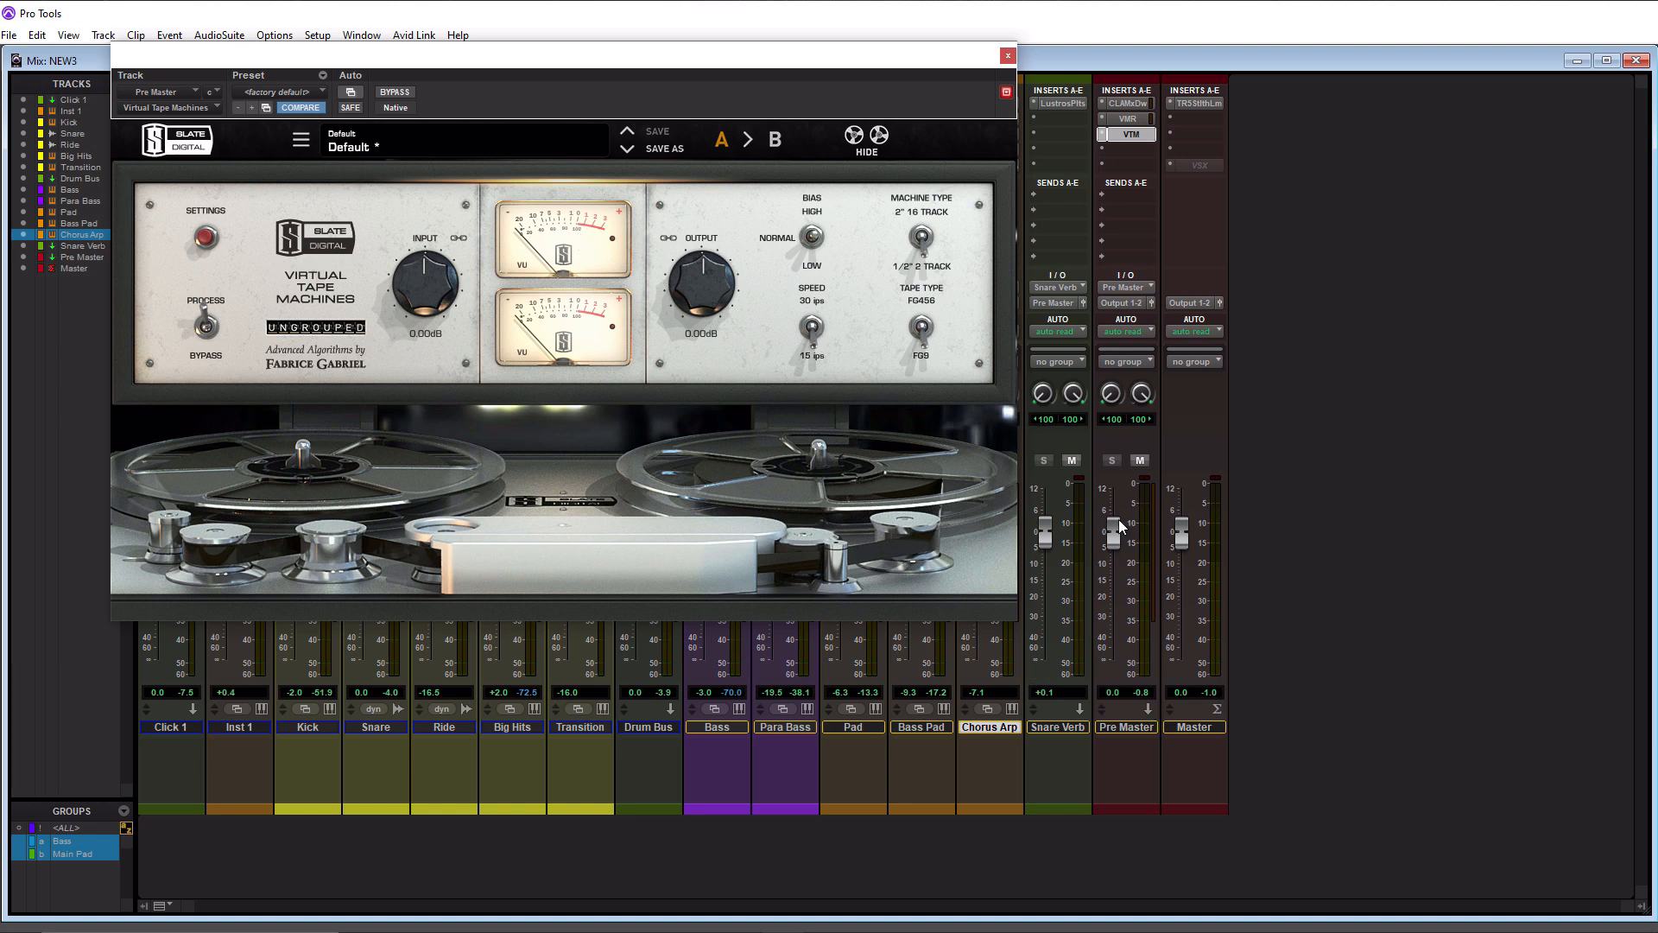
drag(489, 62, 837, 118)
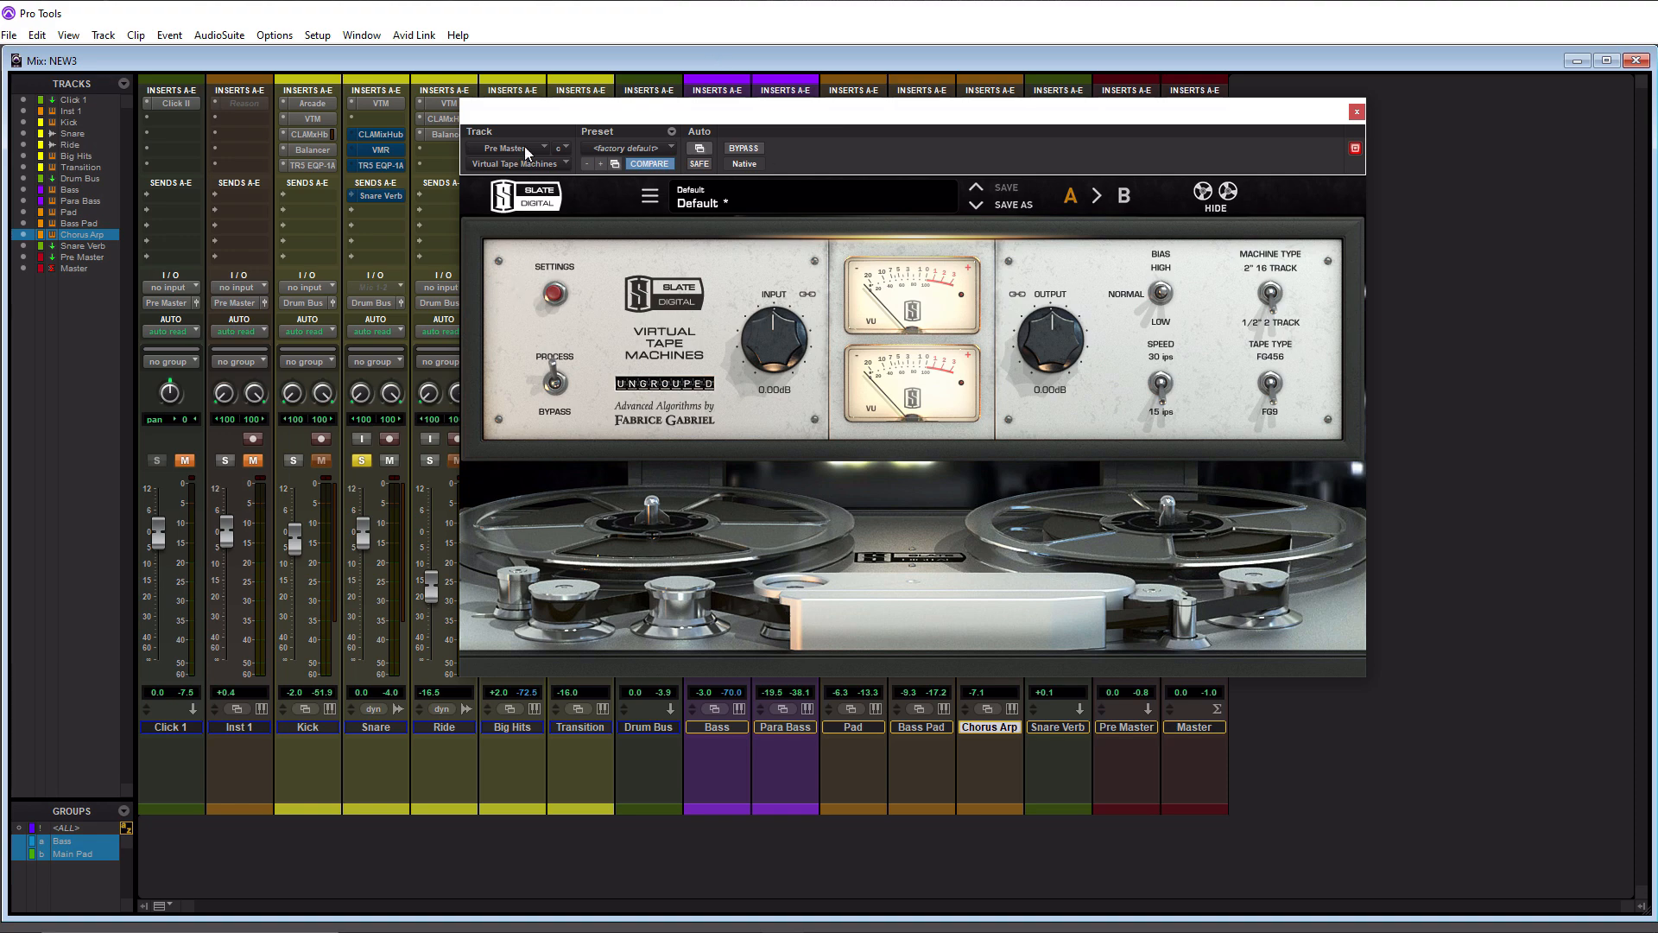
drag(602, 113, 738, 70)
Show the Edit window again, close the Pre Master tape plug-in, and reposition the Edit window so the Snare channel stays visible
key(ctrl+equal)
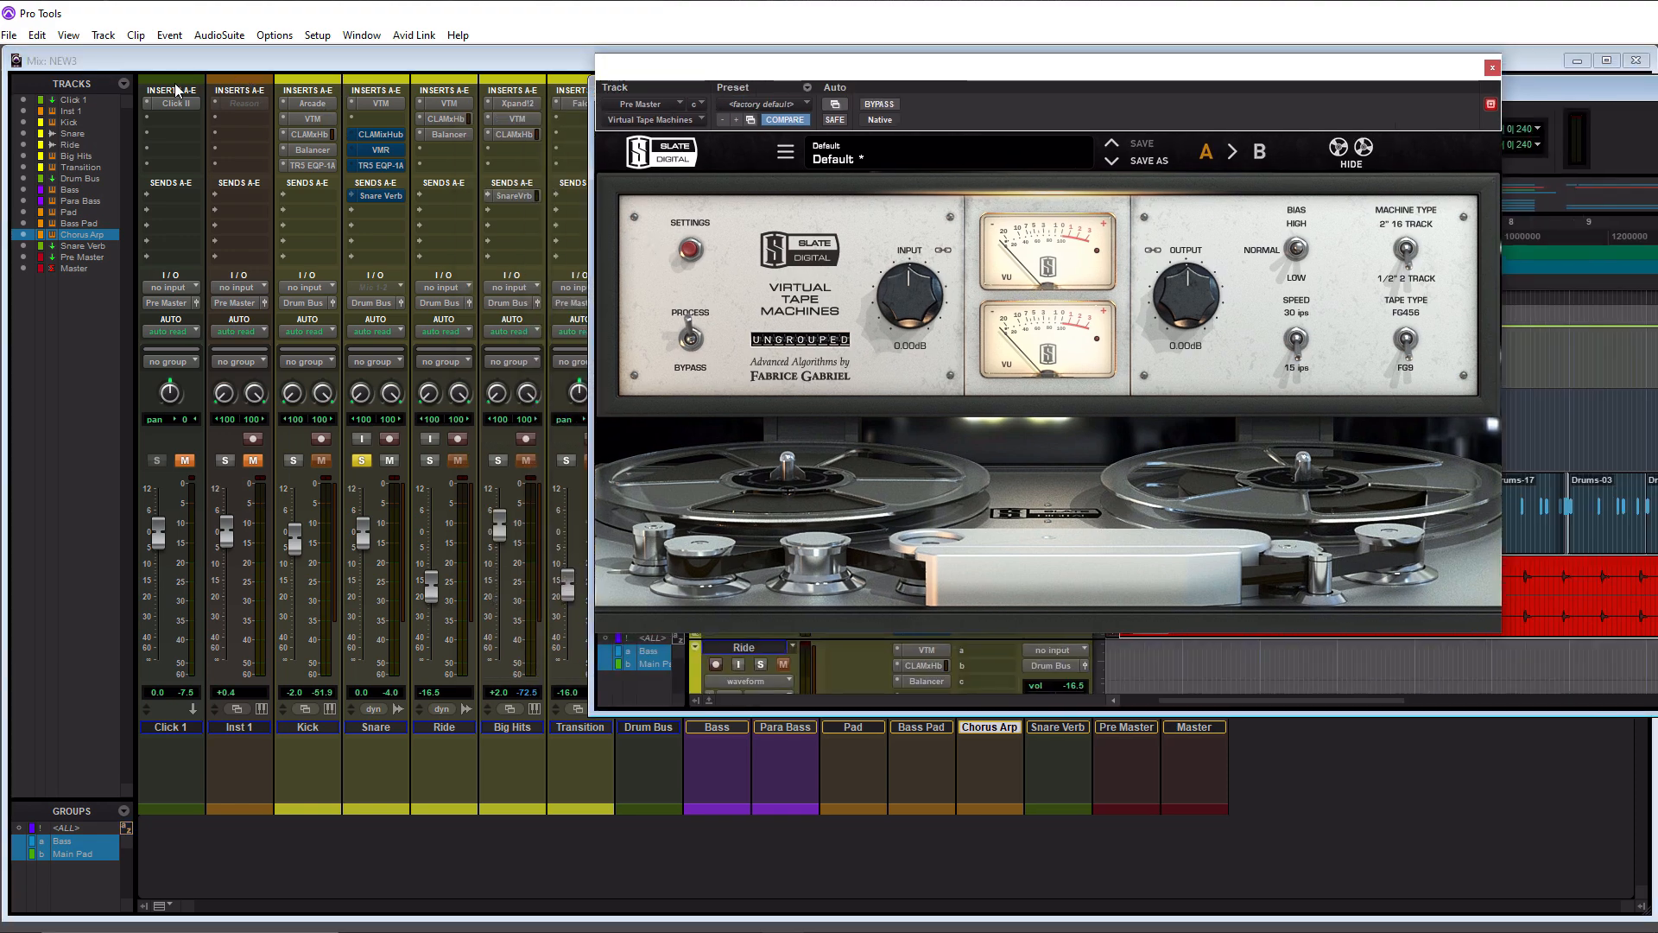
click(1491, 68)
drag(950, 78, 1108, 48)
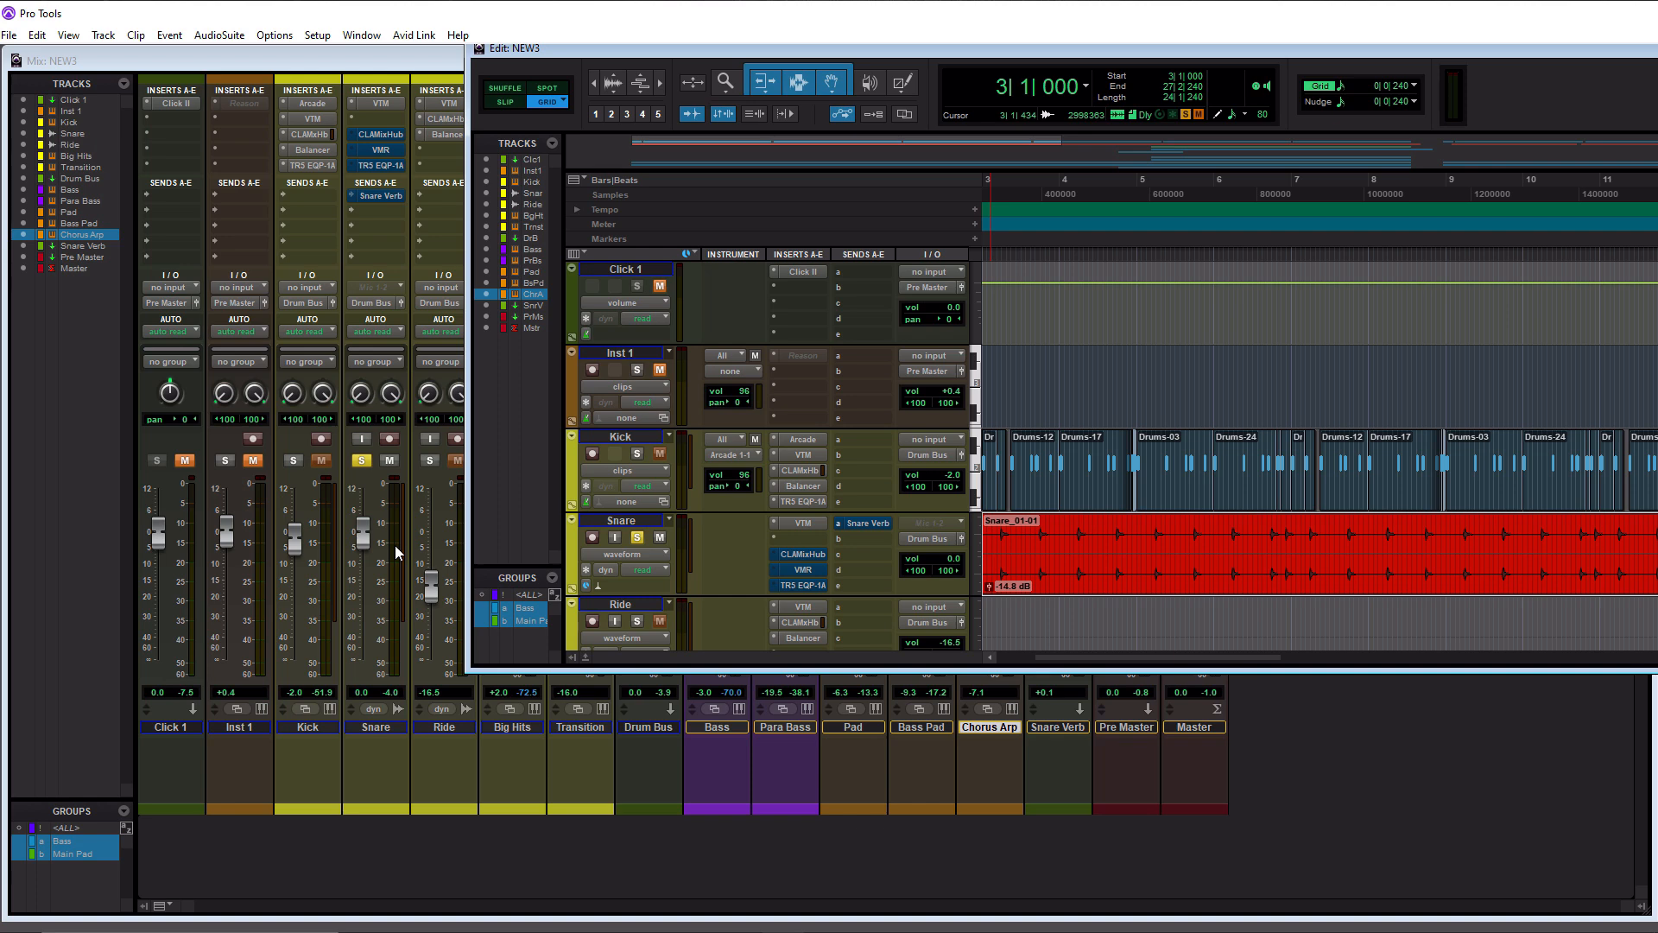
Reopen the Virtual Tape Machines plug-in on the Snare track and examine its VU meters against the mixer channels
click(373, 105)
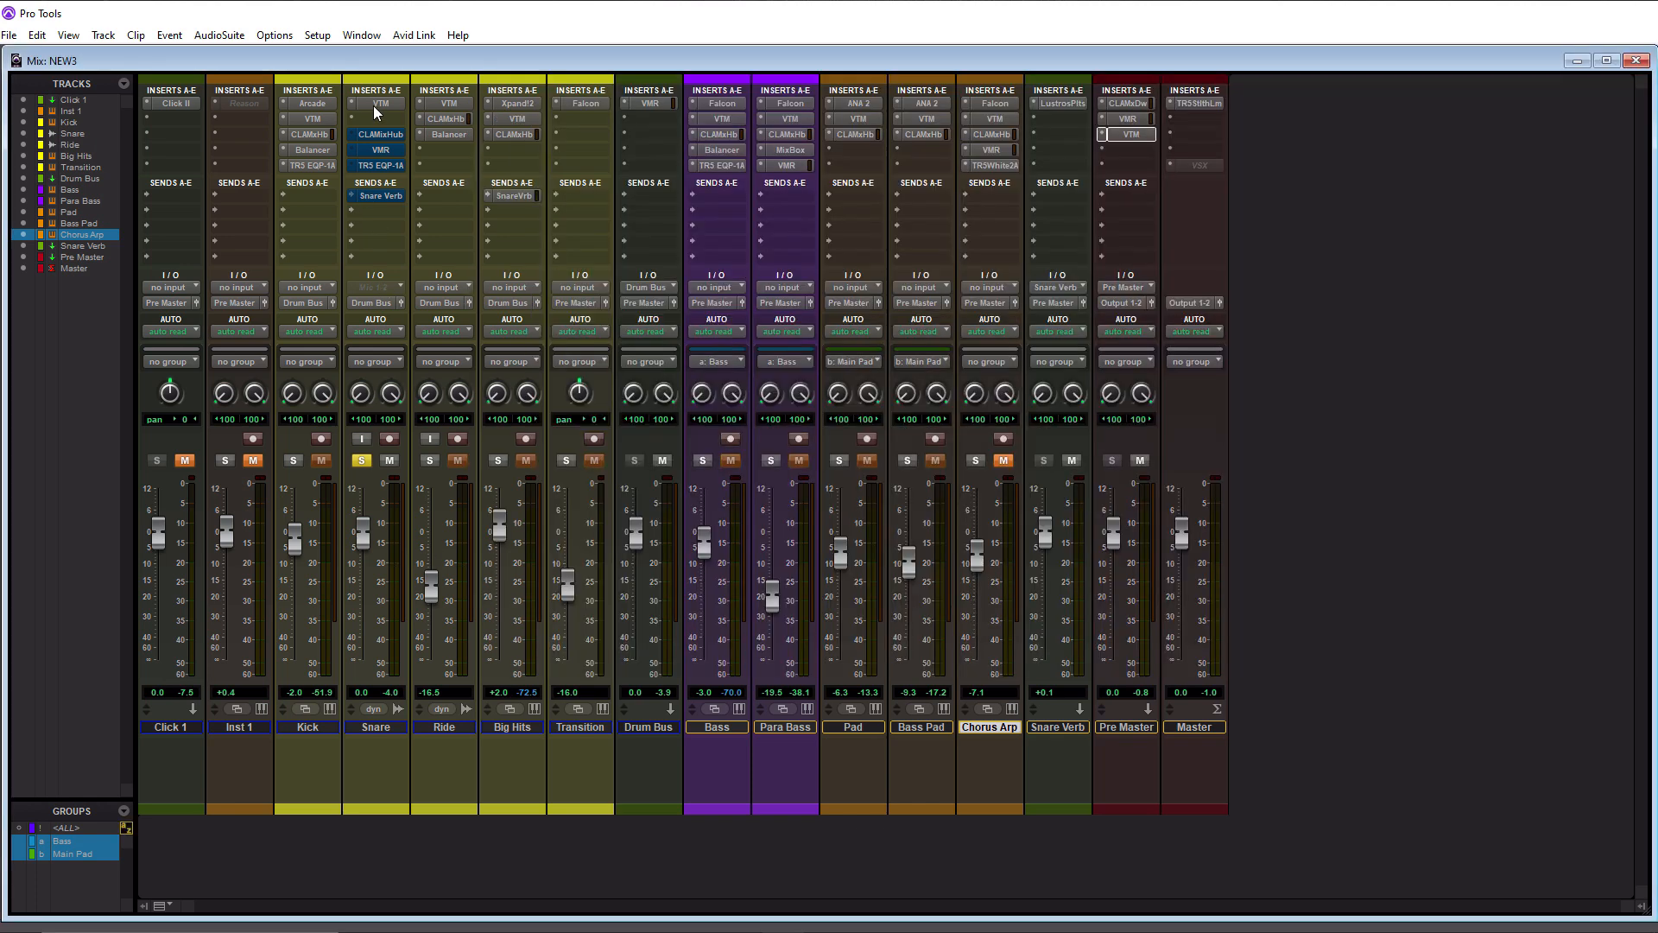
drag(834, 82, 510, 125)
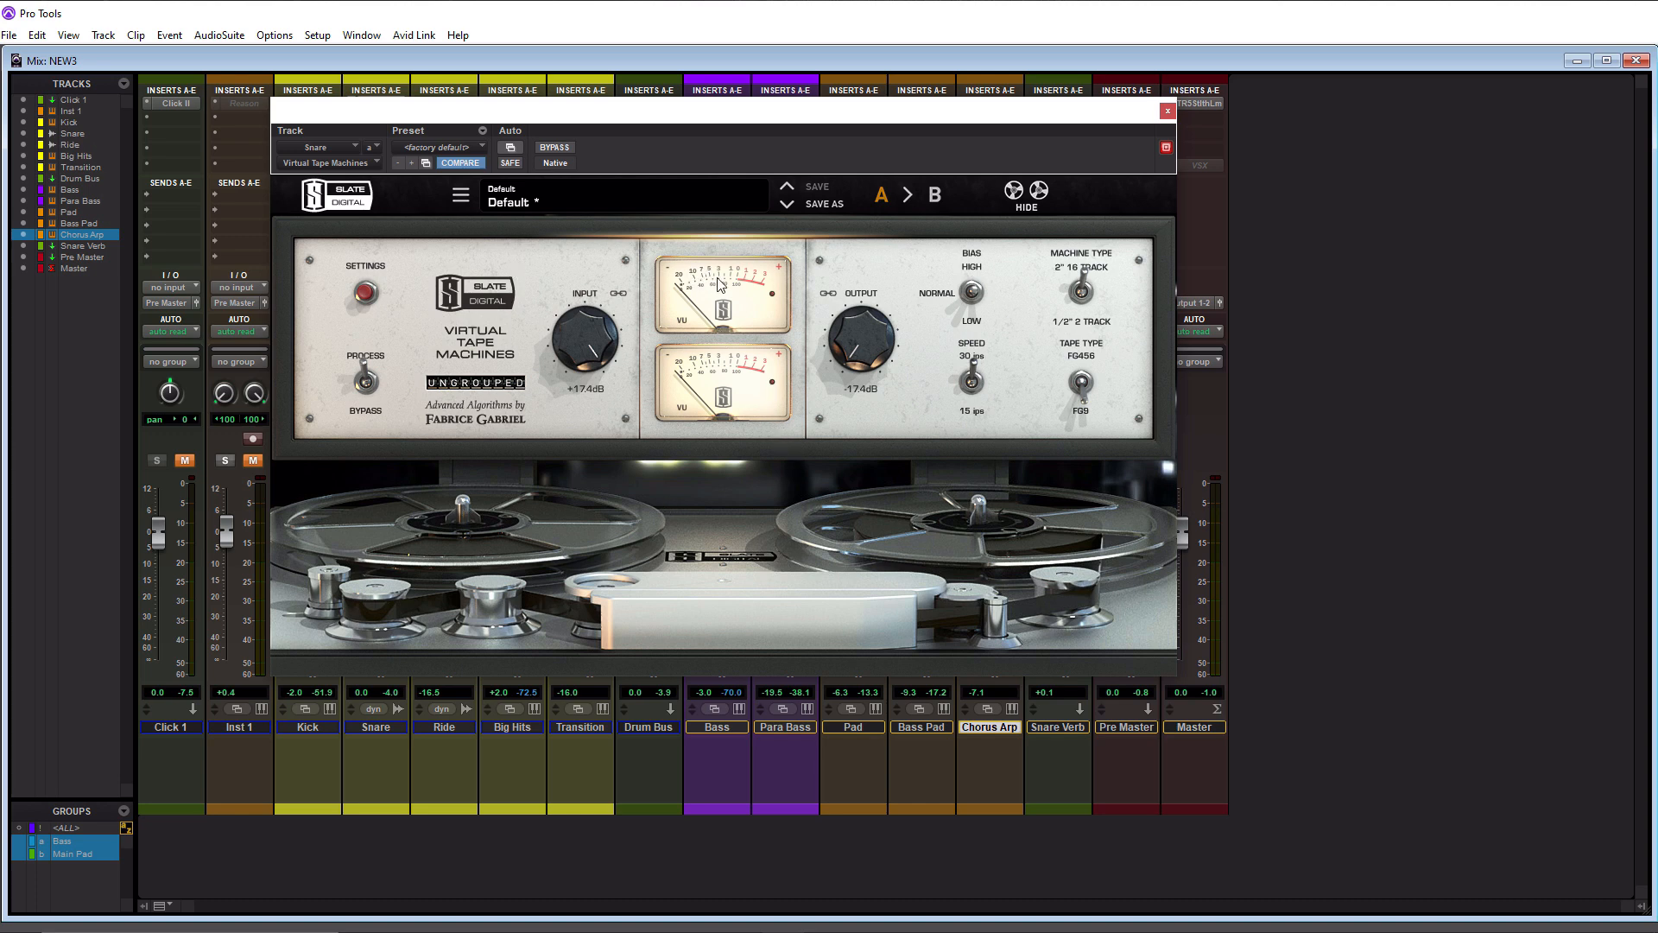
drag(663, 117, 870, 198)
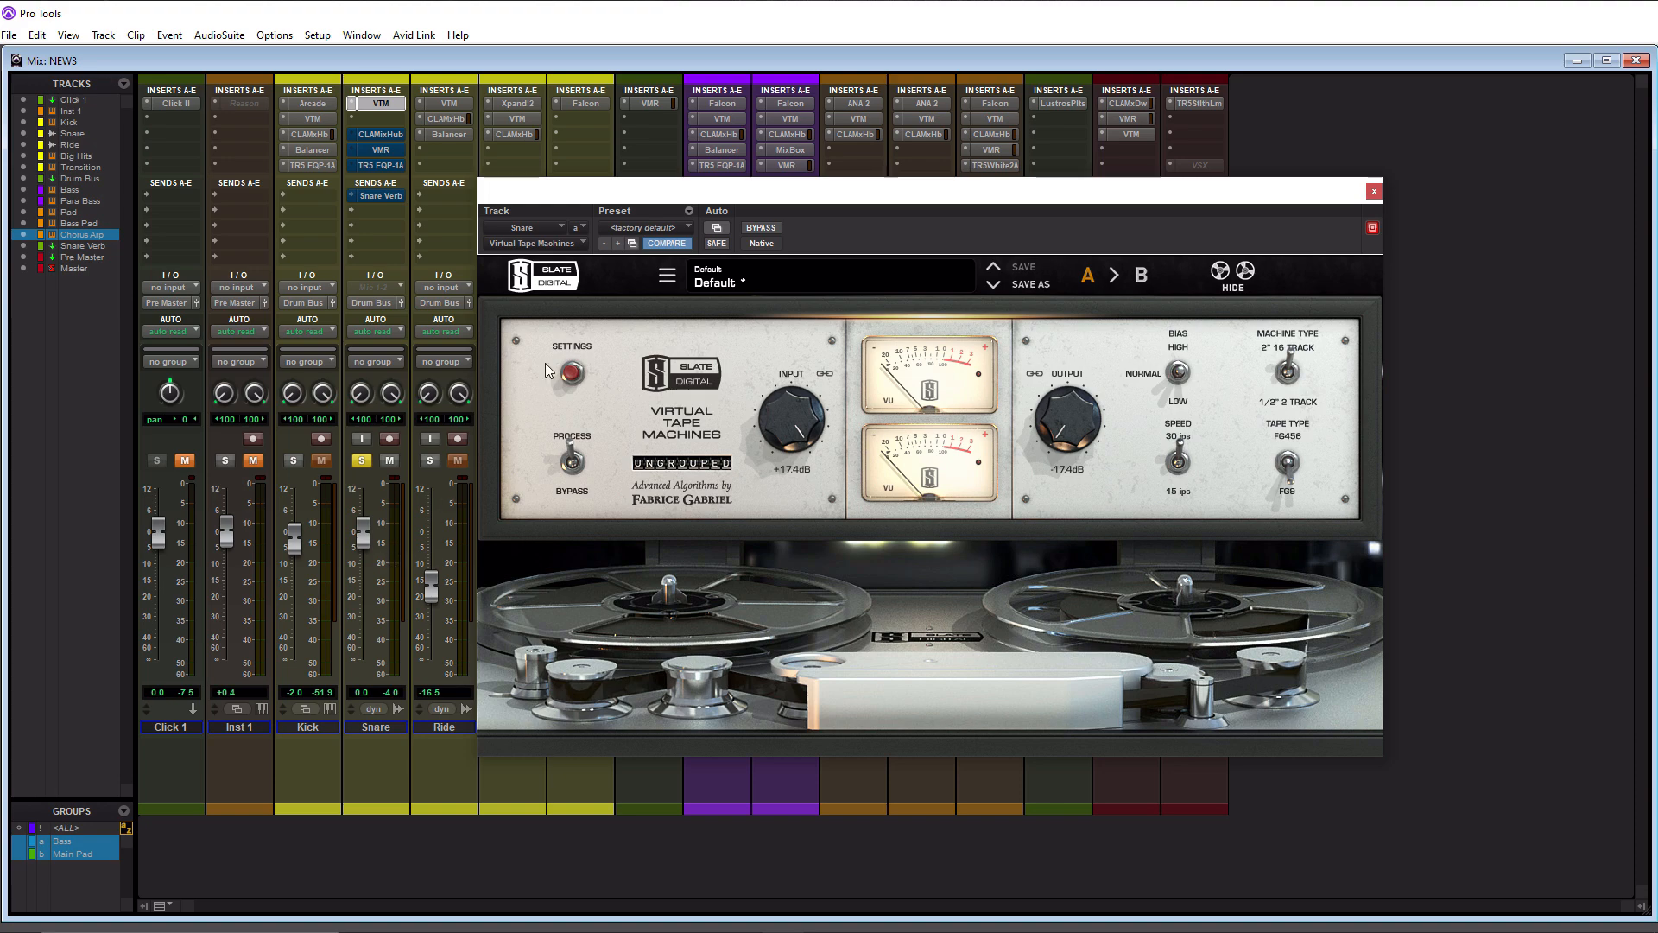
drag(607, 198, 210, 169)
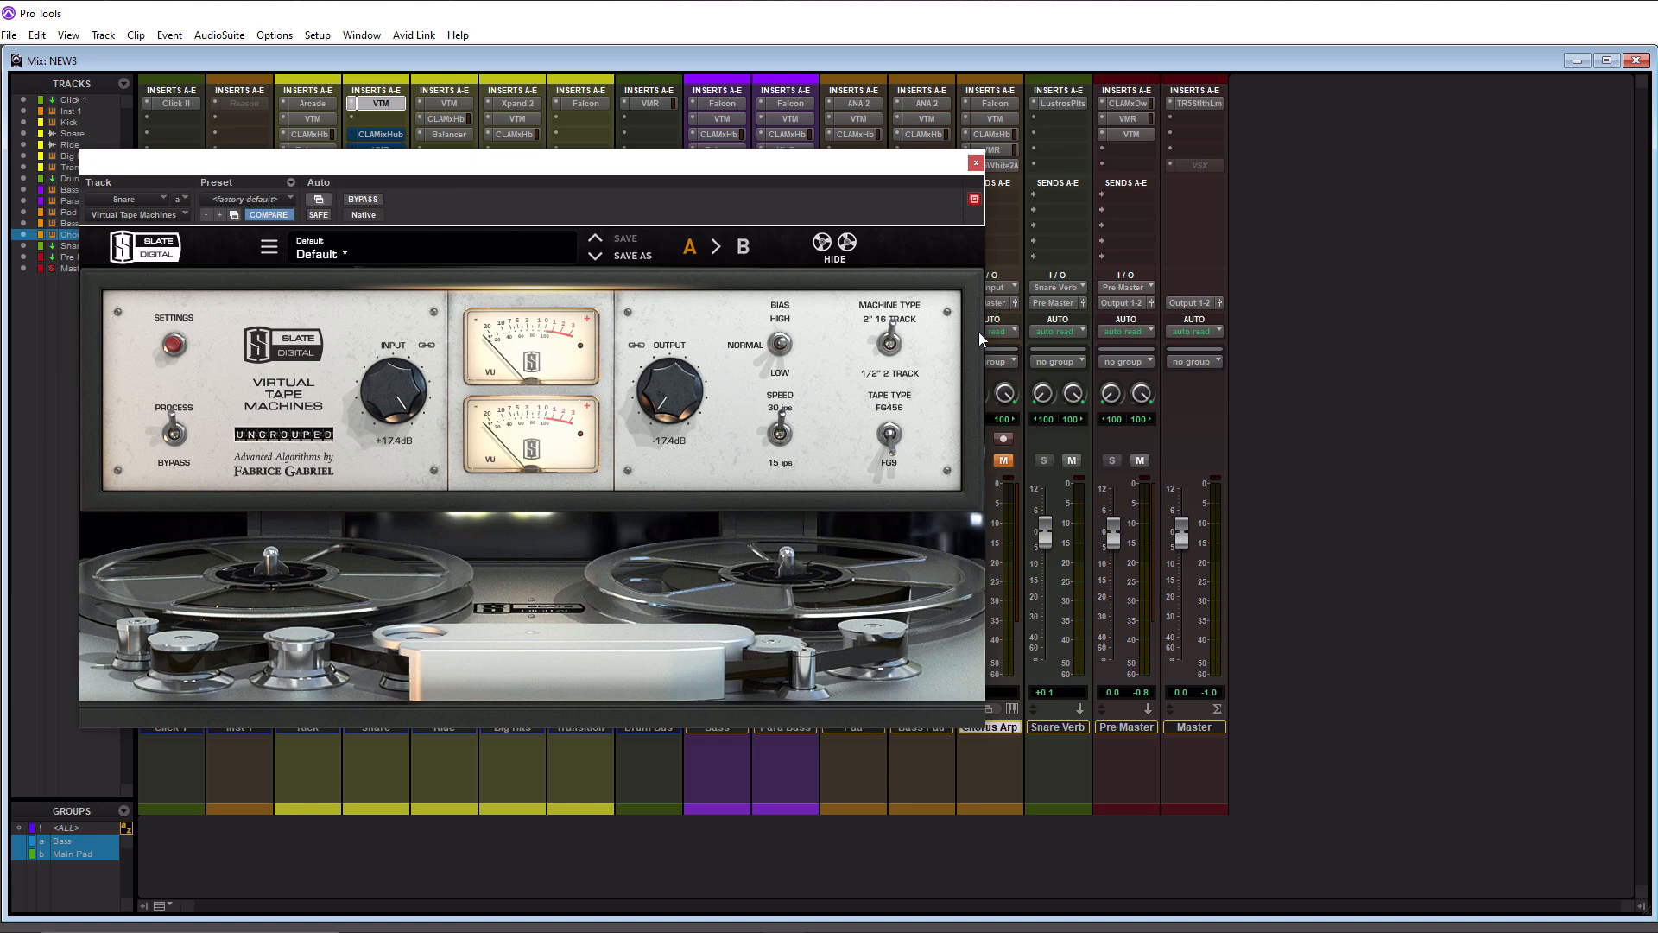